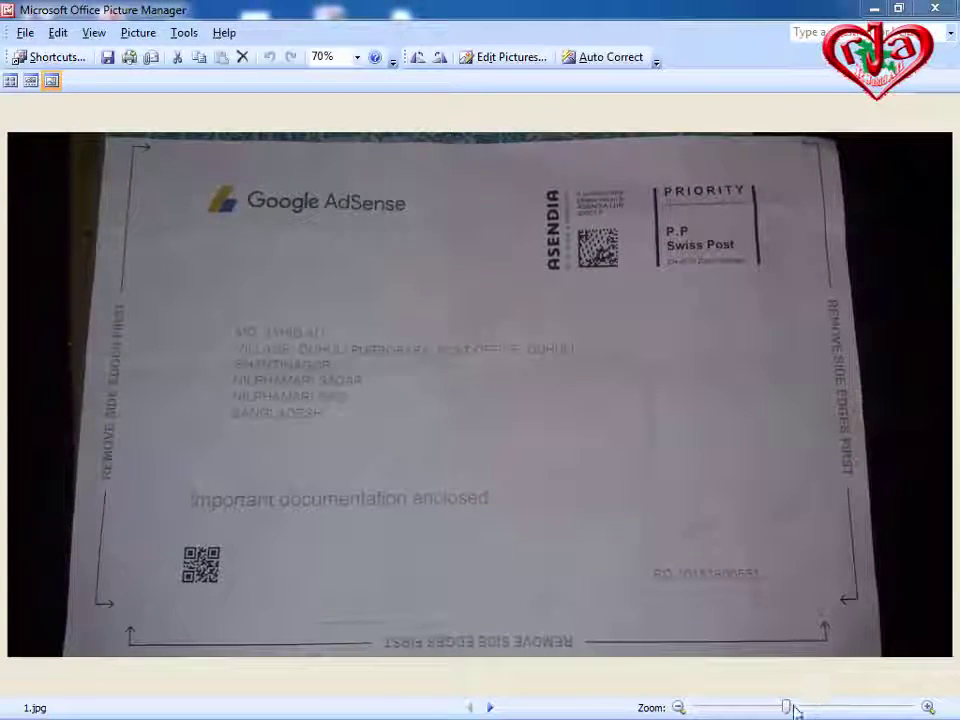
Step: Zoom the envelope photo from 70% to 113% so the mailing address is readable
left_click_drag(790, 709, 810, 709)
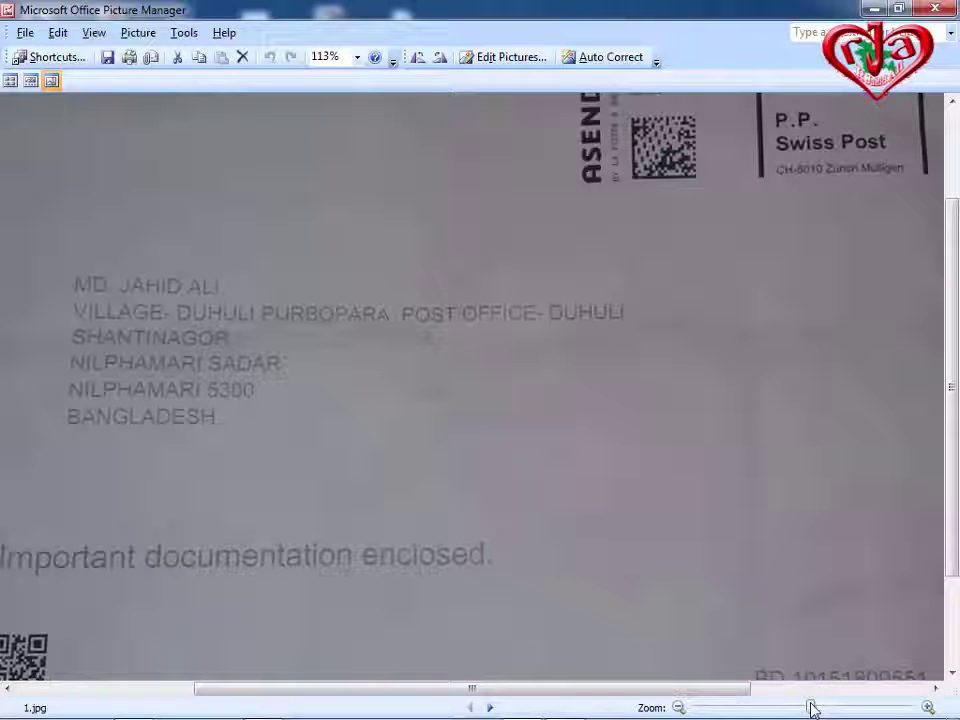
Step: Zoom the envelope photo back out to about 43% so the full picture fits
left_click_drag(812, 709, 761, 709)
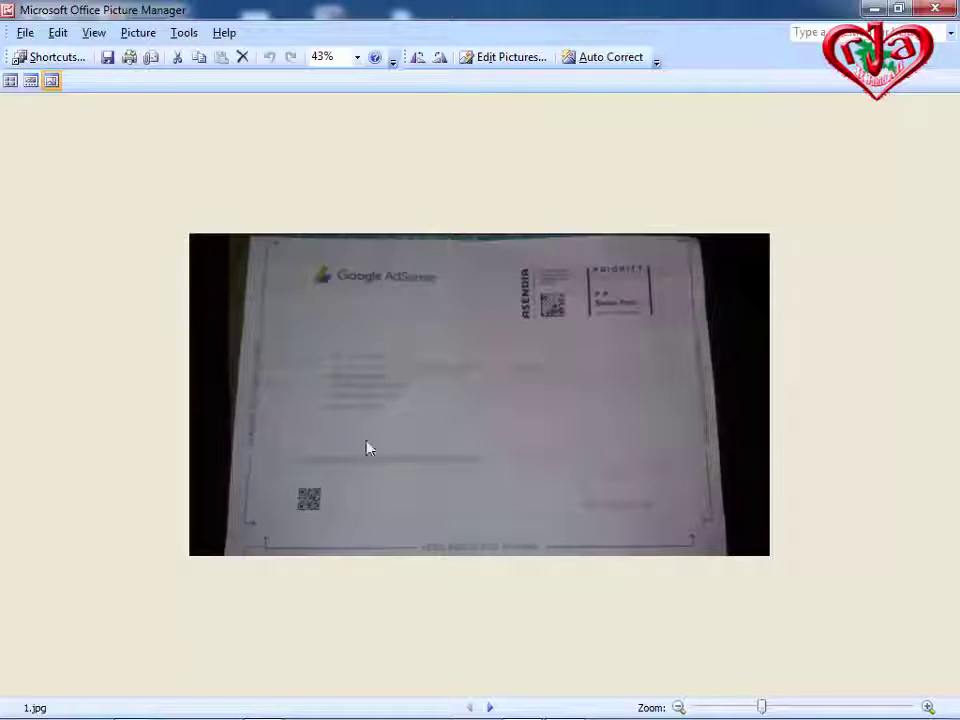
mouse_move(380, 414)
mouse_move(588, 313)
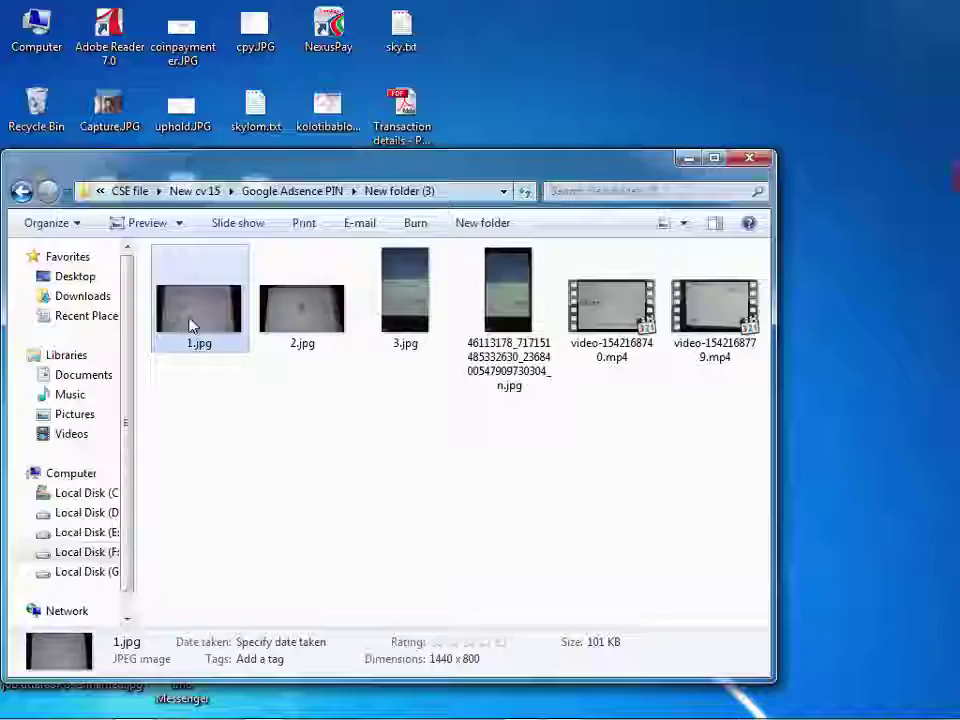
Step: Open 1.jpg in Windows Photo Viewer and page forward through 2.jpg to 3.jpg
double_click(193, 326)
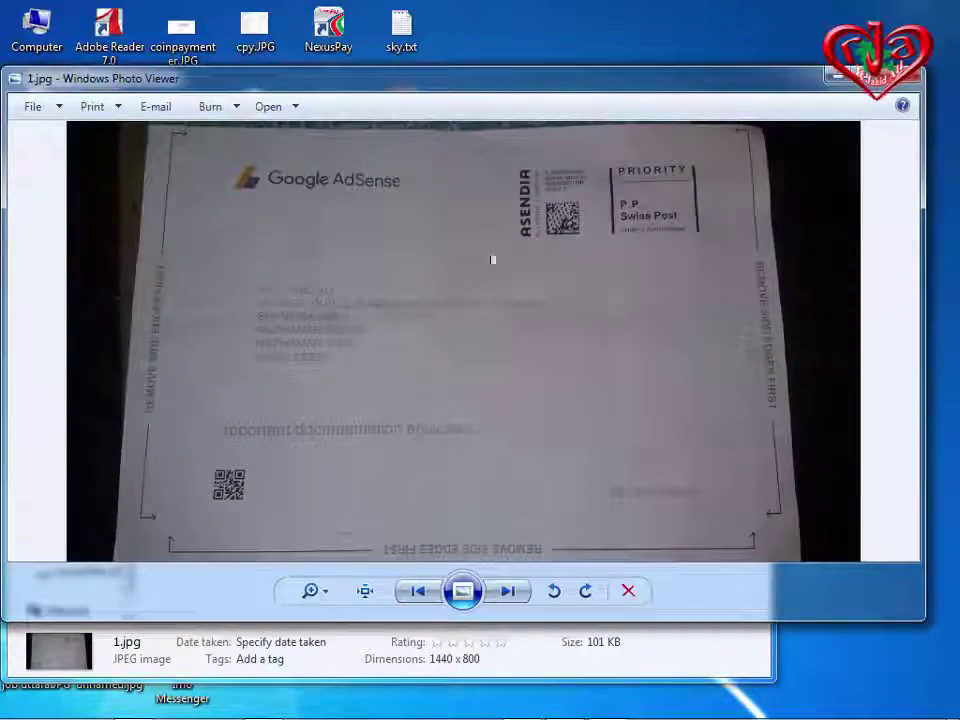
left_click(508, 590)
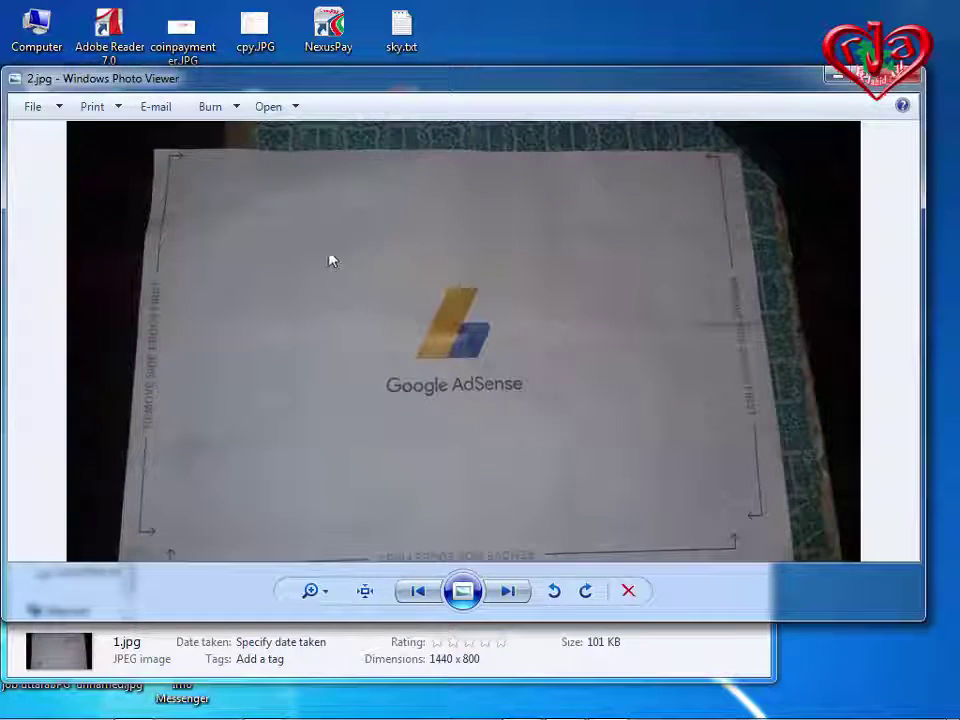
left_click(516, 600)
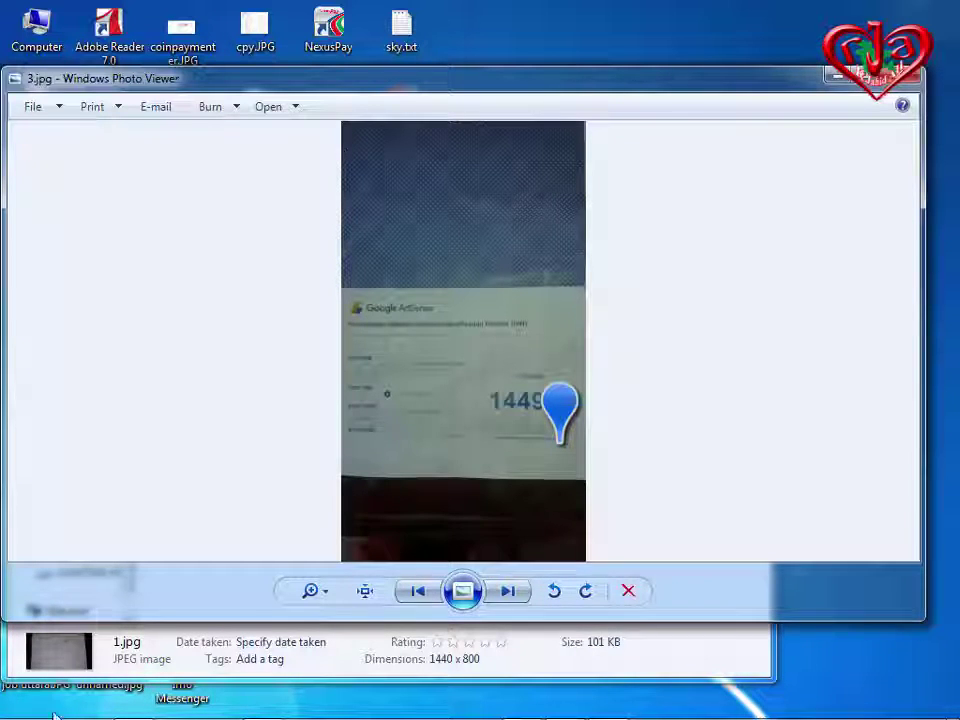
Step: In Opera, replace the path after youtube.com/ with the user's channel name and load it
left_click(262, 707)
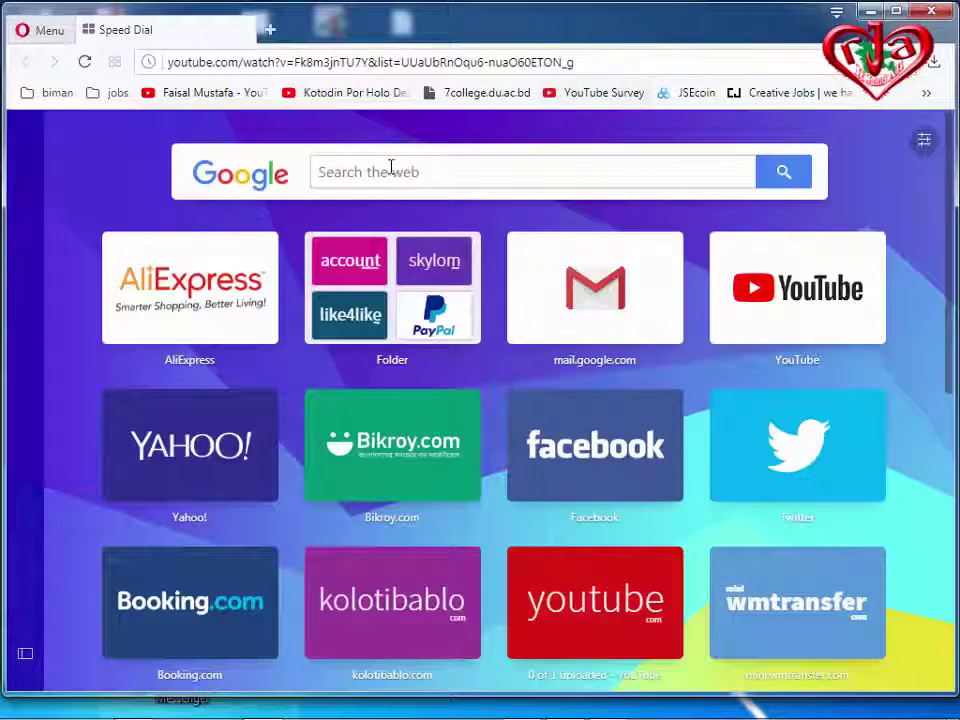
left_click(352, 66)
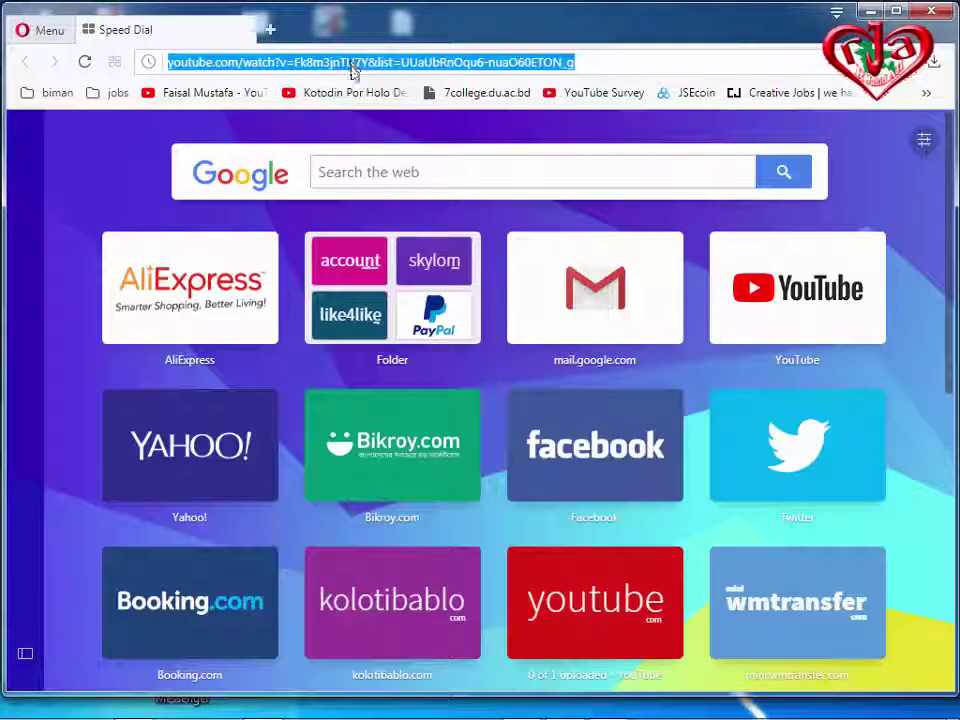
left_click_drag(243, 62, 616, 75)
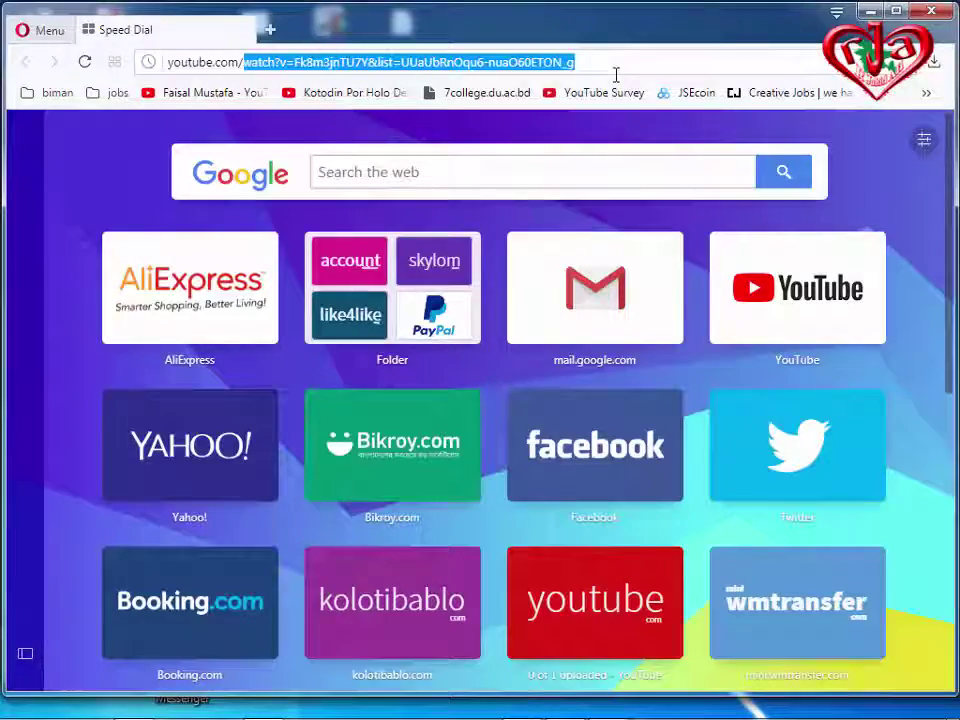
type("rjahi")
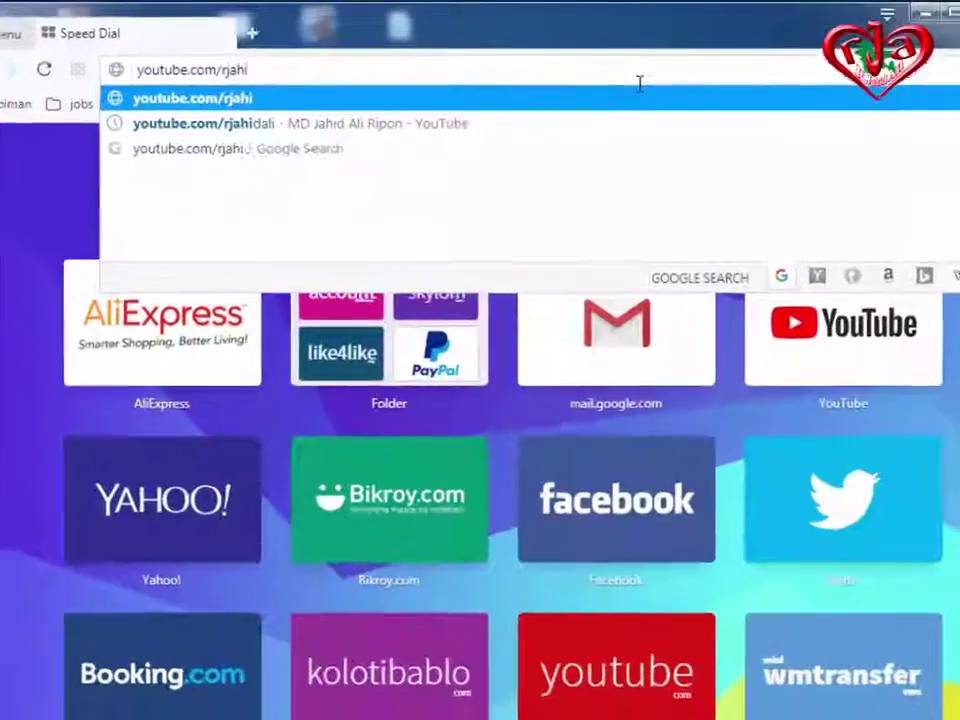
type("dali")
key("Return")
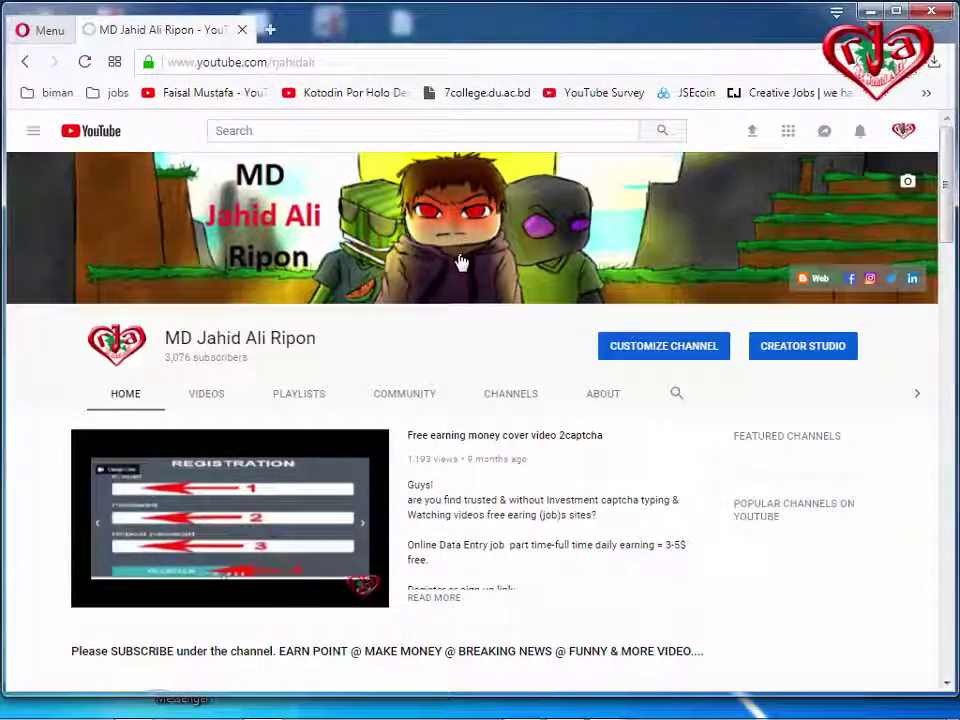
scroll(452, 450, "down", 5)
scroll(463, 450, "down", 5)
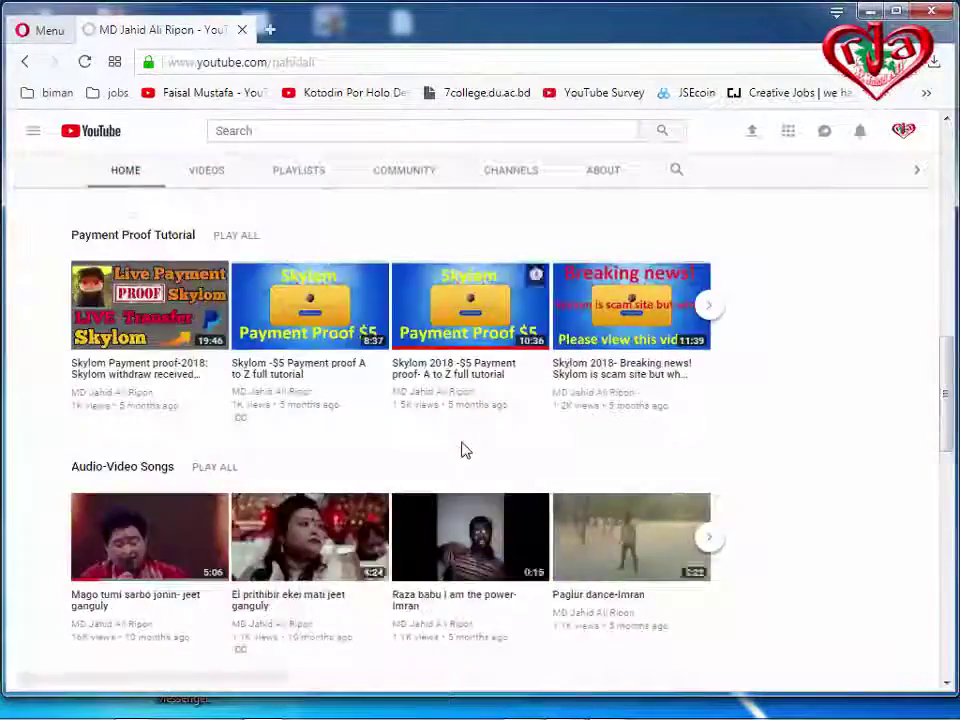
scroll(465, 454, "down", 5)
scroll(470, 456, "up", 5)
scroll(470, 455, "up", 10)
scroll(485, 455, "up", 2)
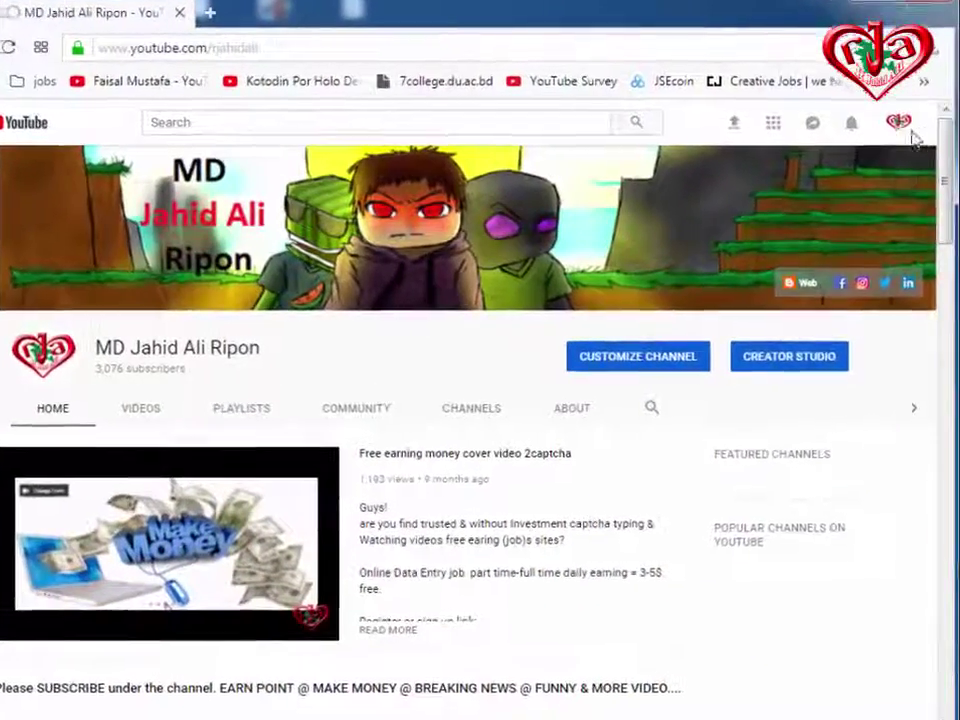
left_click(900, 124)
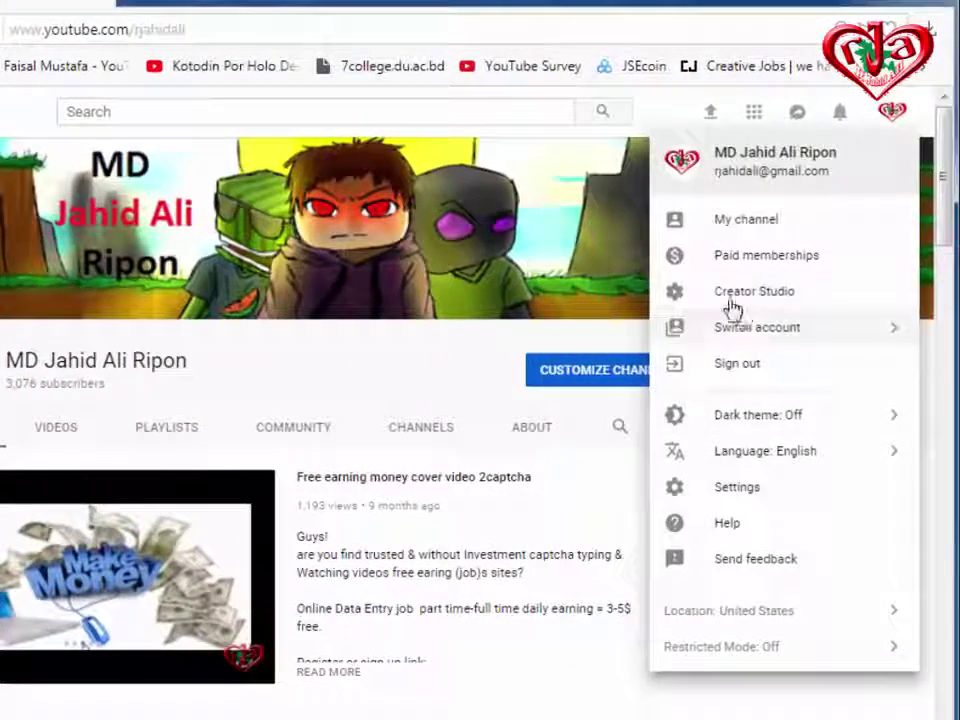
left_click(729, 304)
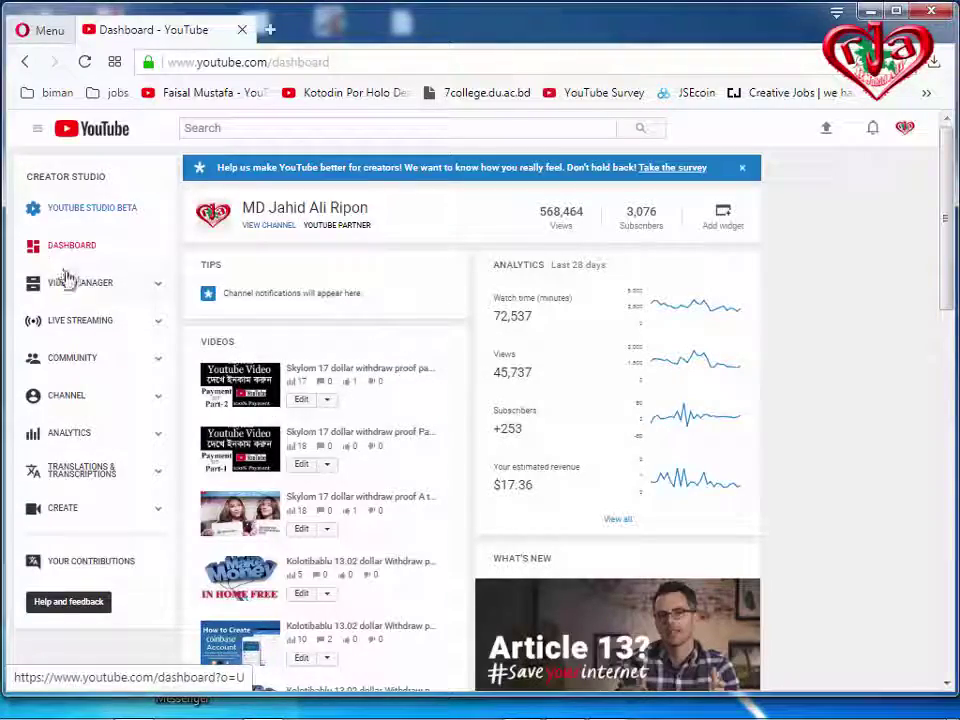
scroll(790, 365, "down", 2)
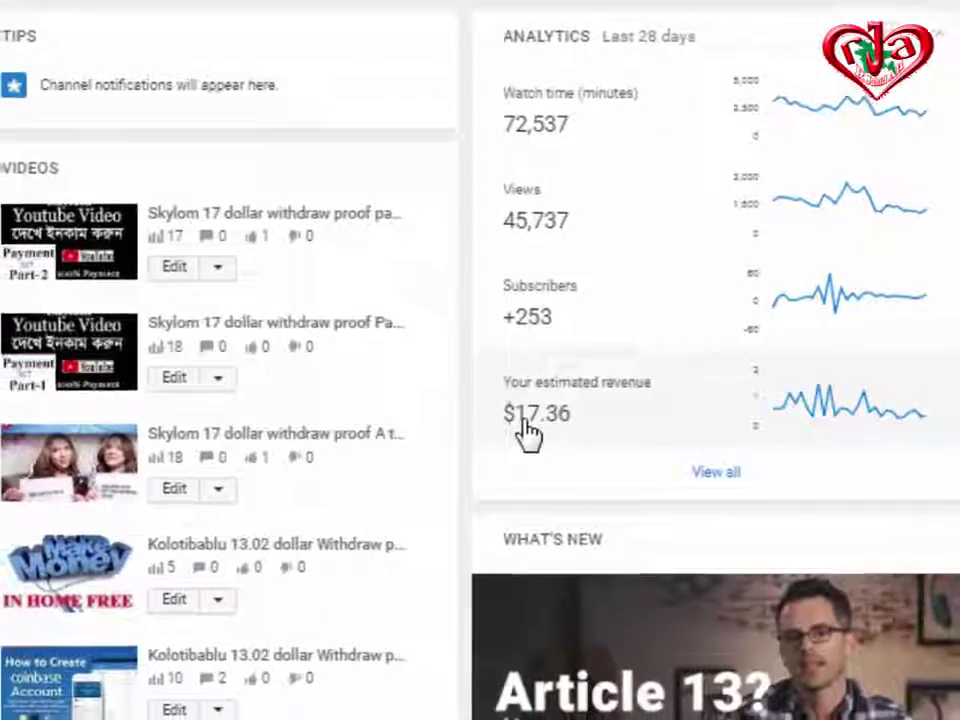
Step: Open the $17.36 estimated revenue report and scroll through its 28-day daily chart
left_click(527, 428)
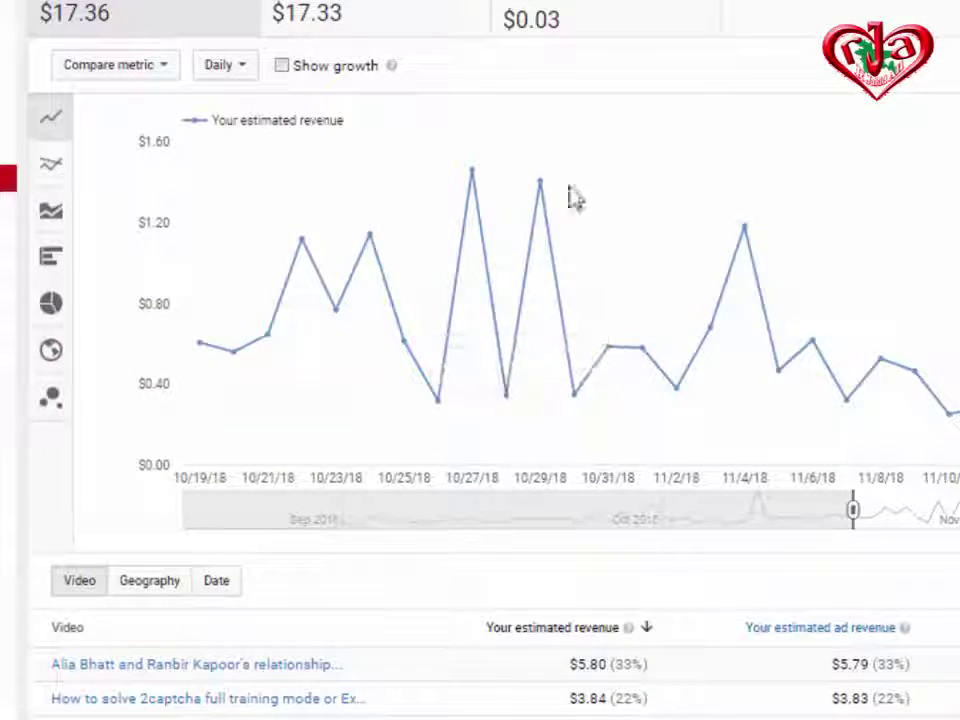
mouse_move(539, 185)
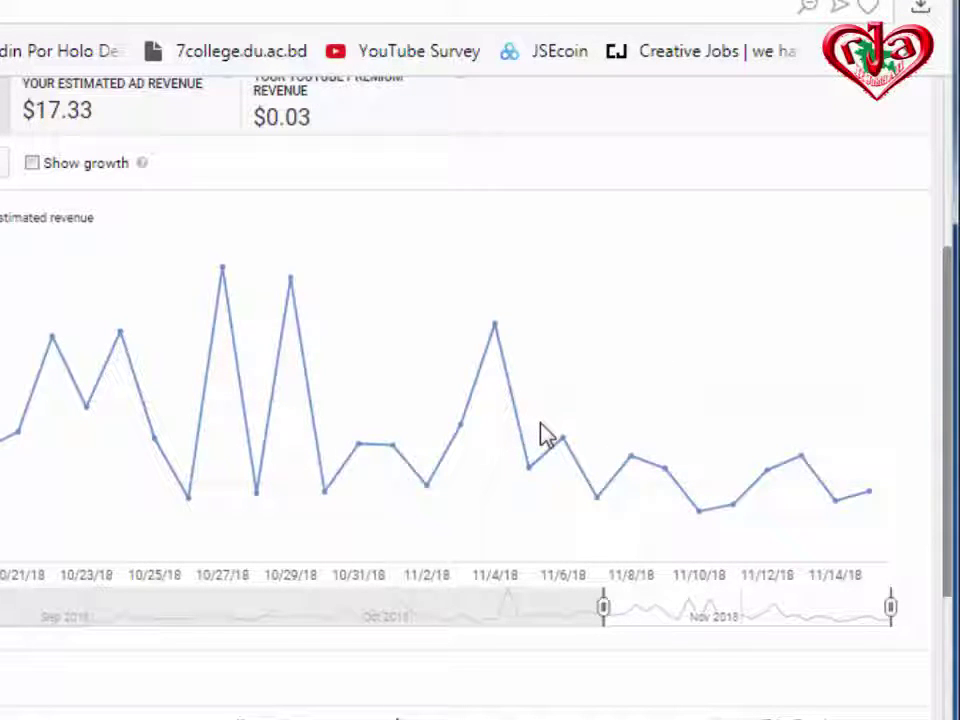
scroll(542, 435, "up", 5)
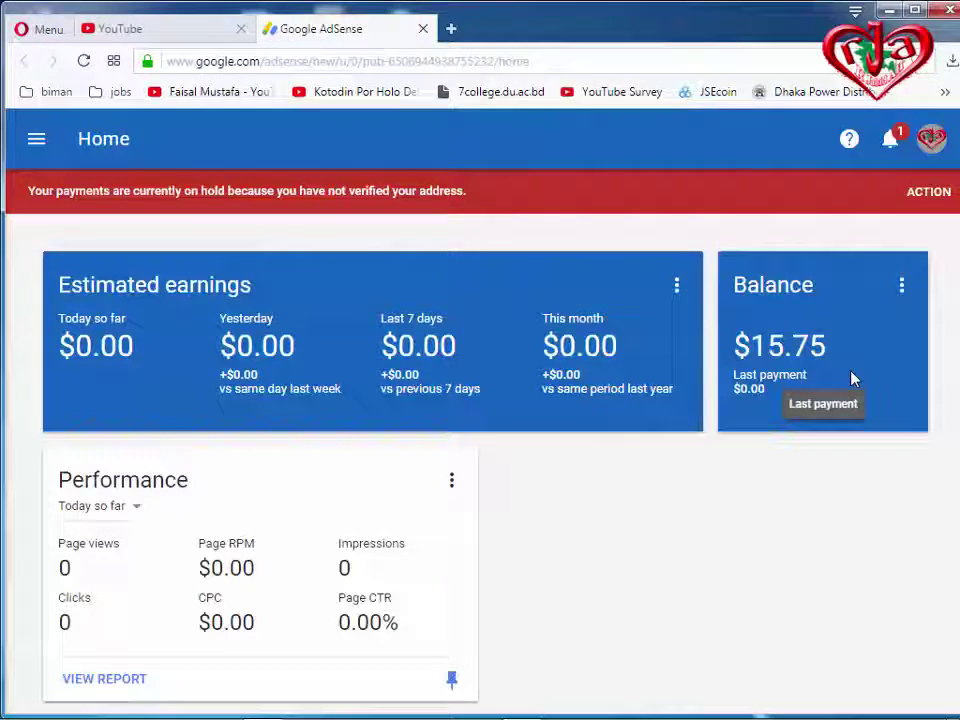
scroll(801, 463, "down", 1)
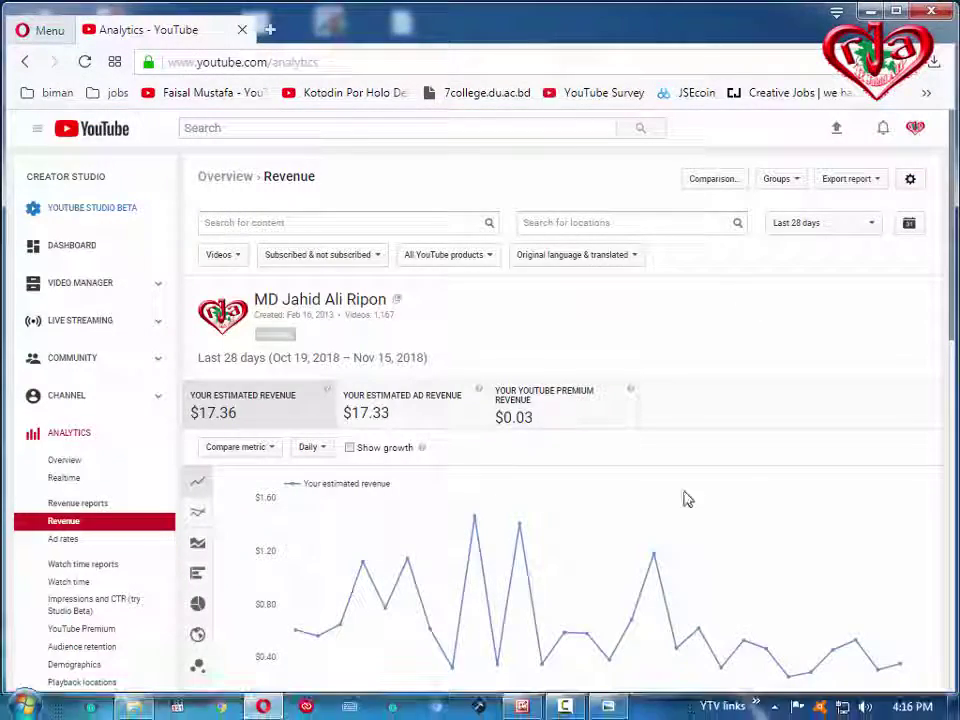
scroll(686, 499, "down", 2)
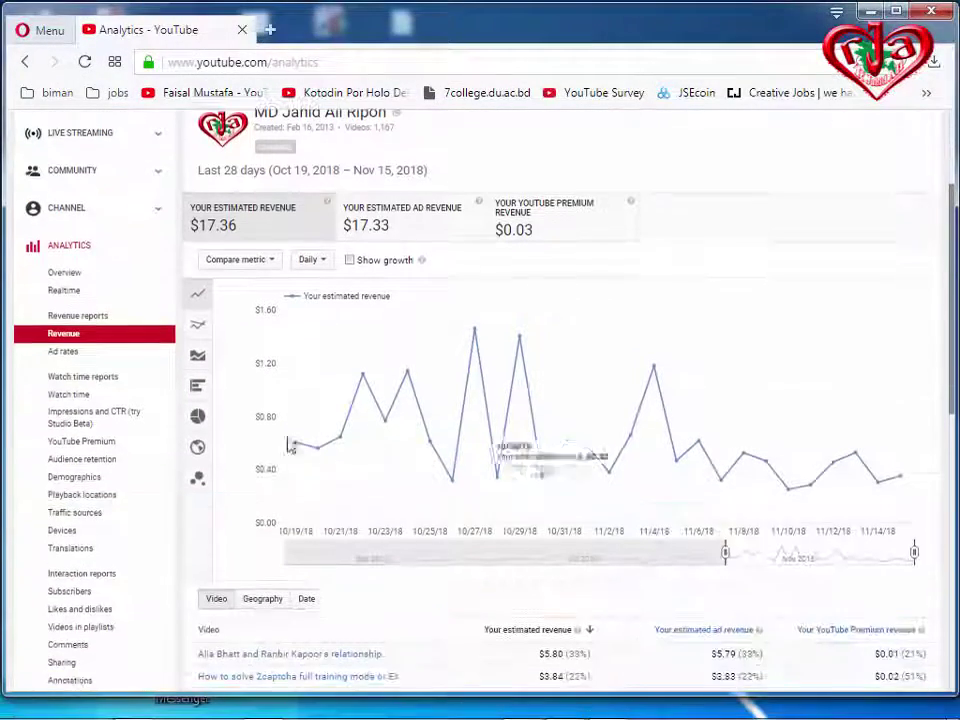
scroll(70, 190, "up", 2)
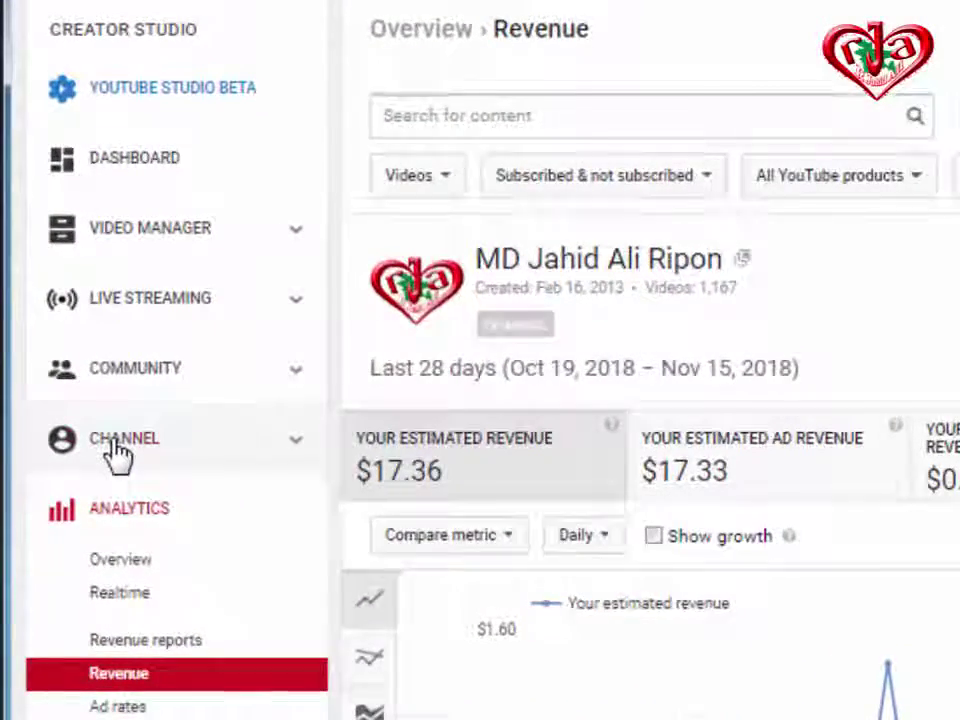
Step: Go to the Channel section and open its Monetization page showing monetization enabled
left_click(118, 452)
scroll(138, 400, "down", 3)
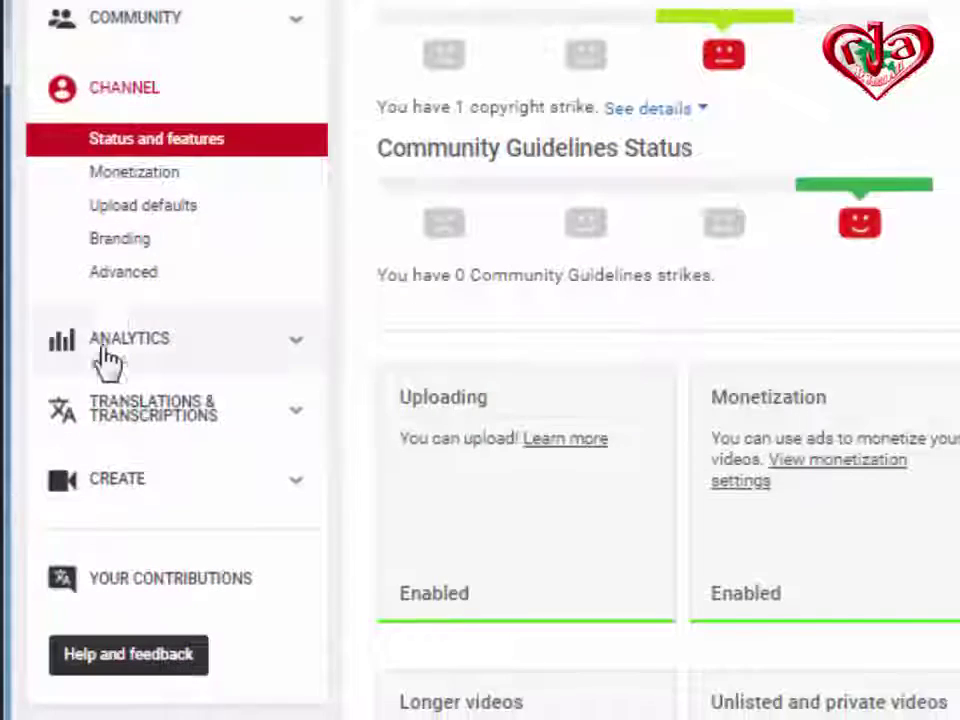
left_click(139, 184)
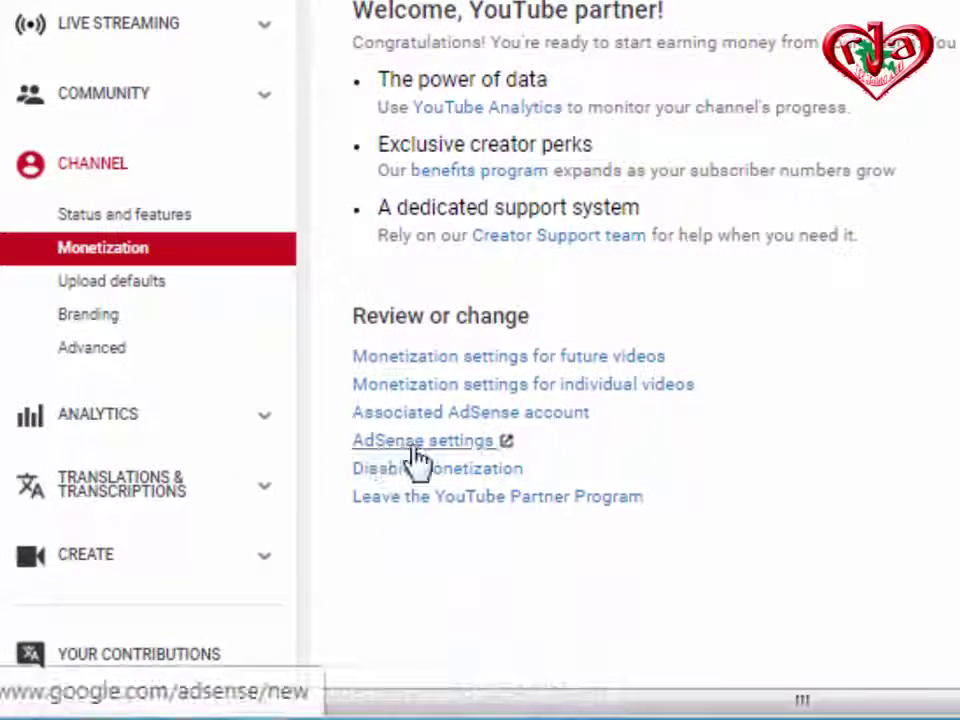
Step: Follow the AdSense settings link and review the Home cards with the $36.44 held balance
left_click(414, 451)
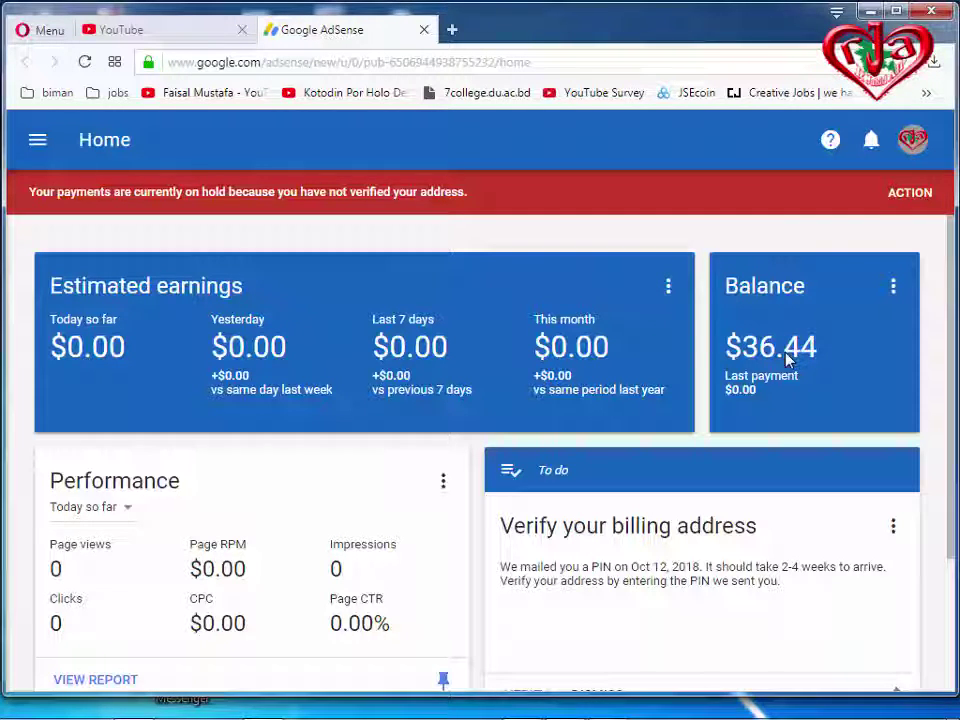
scroll(540, 395, "down", 2)
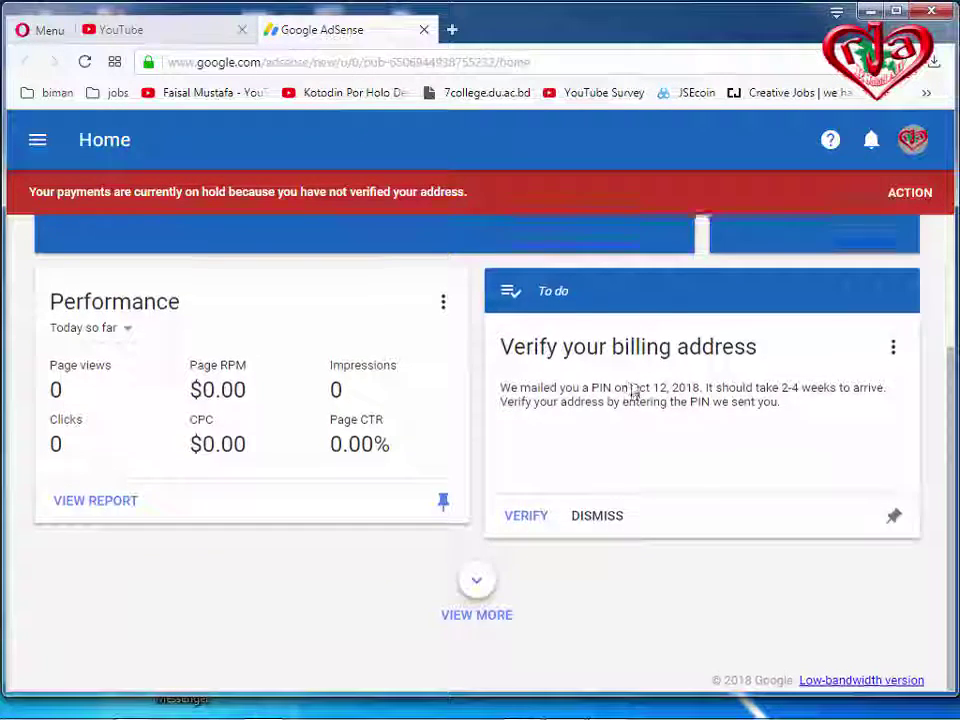
scroll(634, 390, "up", 2)
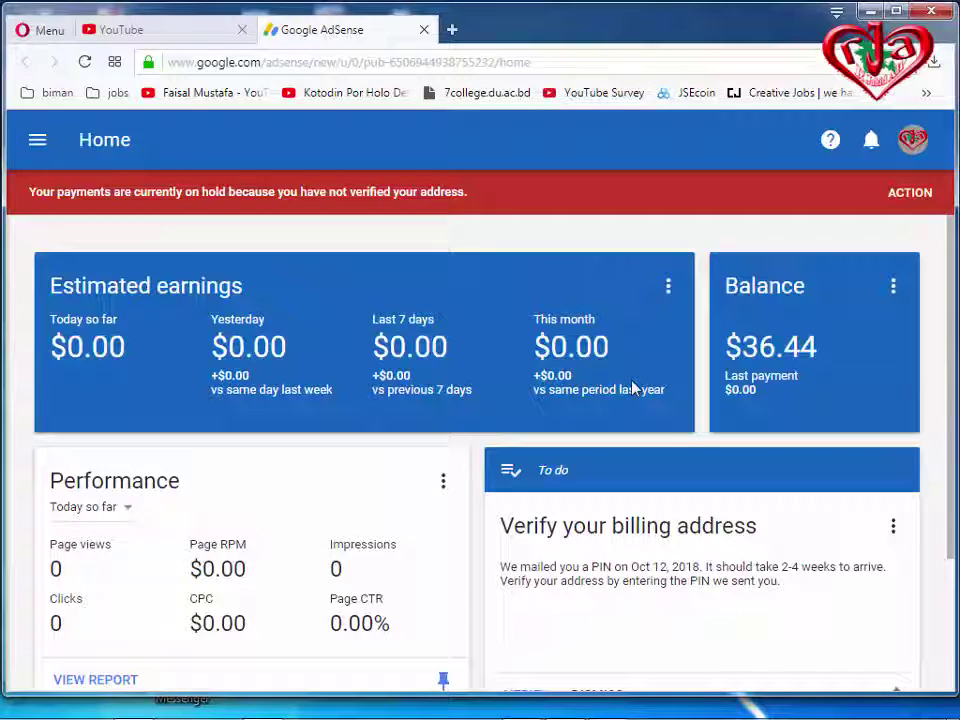
scroll(444, 435, "down", 2)
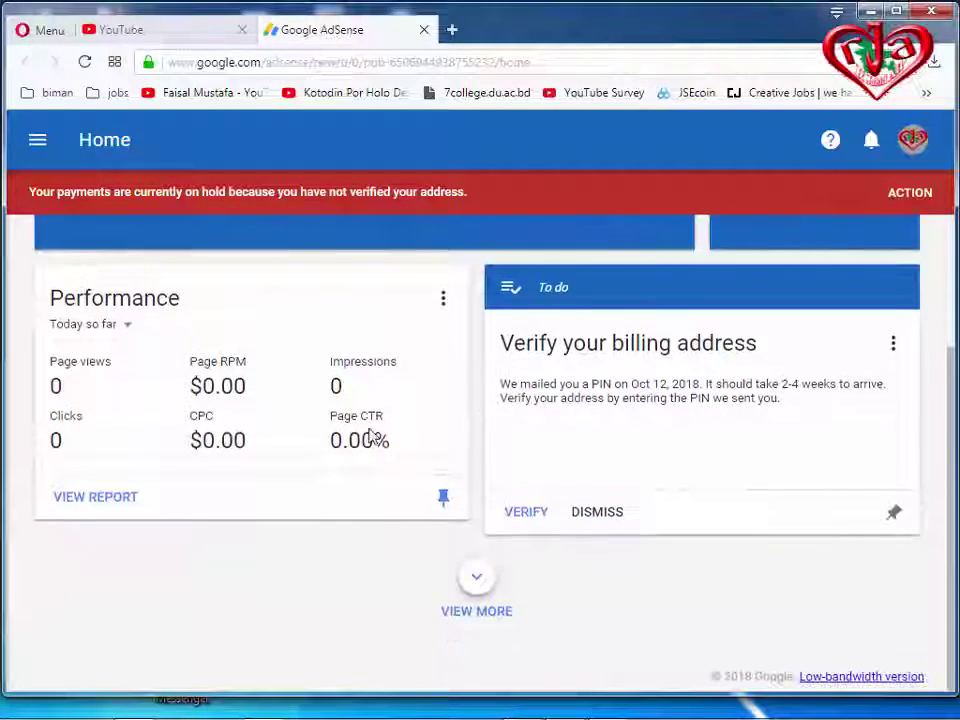
scroll(371, 436, "up", 2)
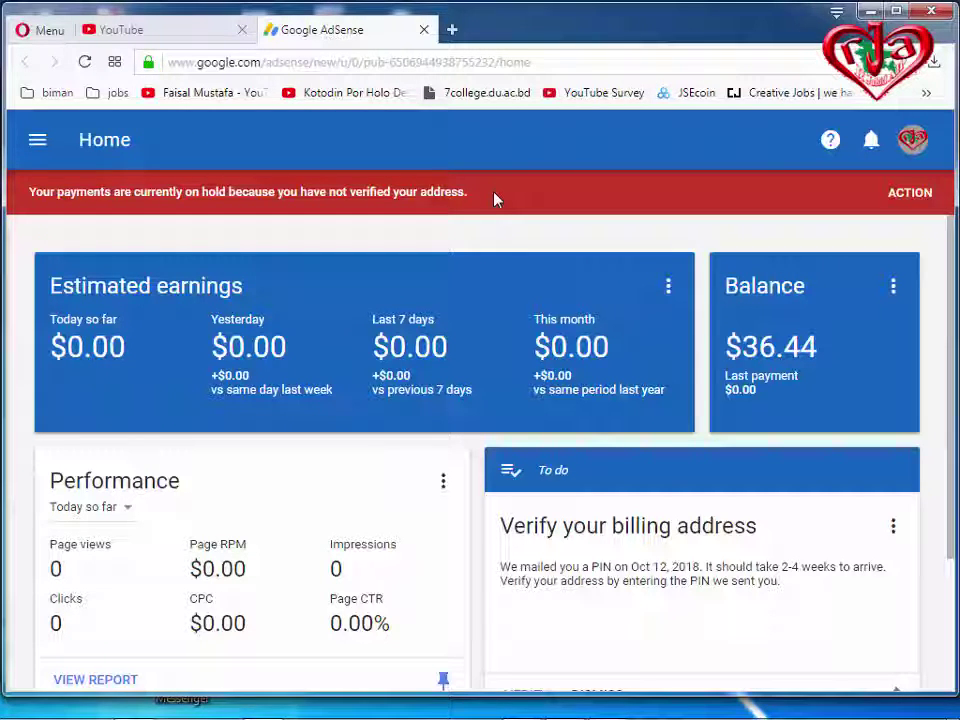
scroll(671, 474, "down", 2)
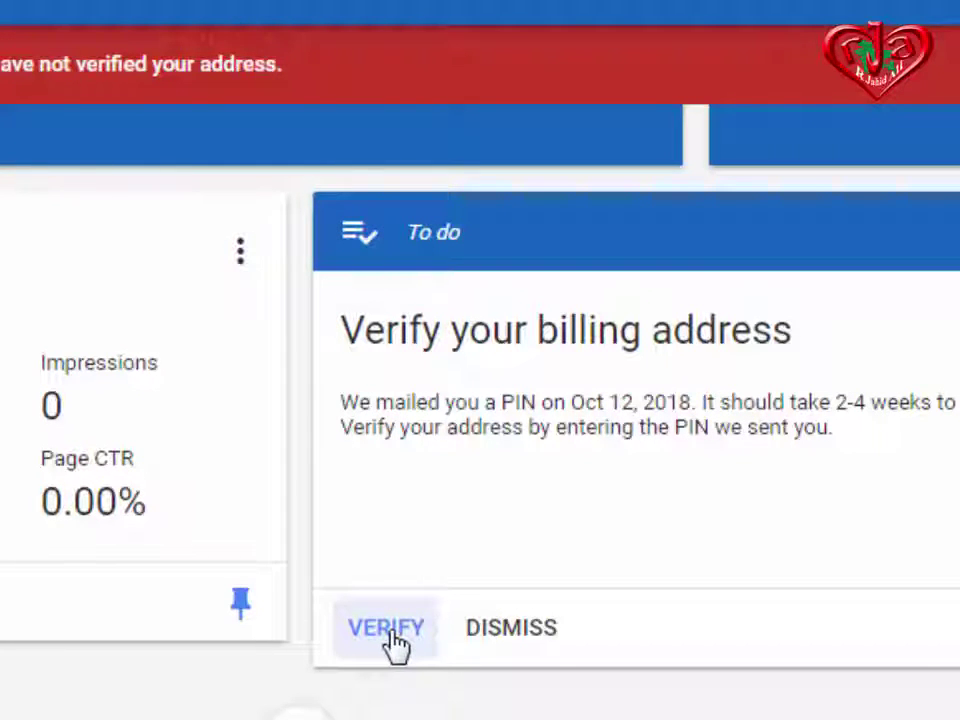
Step: Start billing-address verification and begin typing the mailed PIN into the Your PIN field
left_click(392, 630)
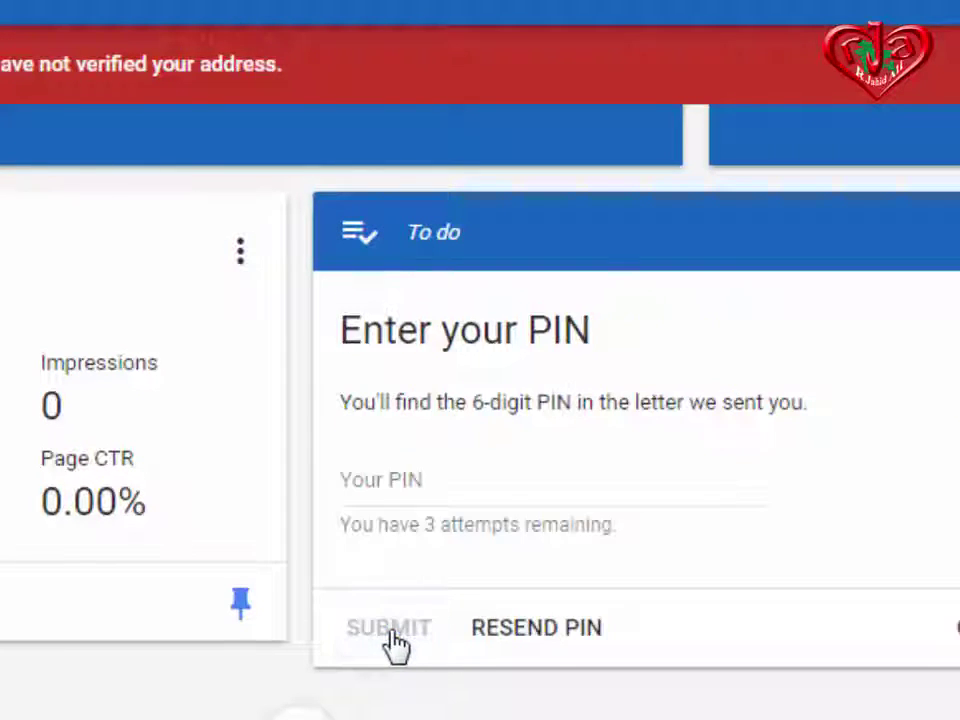
left_click(423, 485)
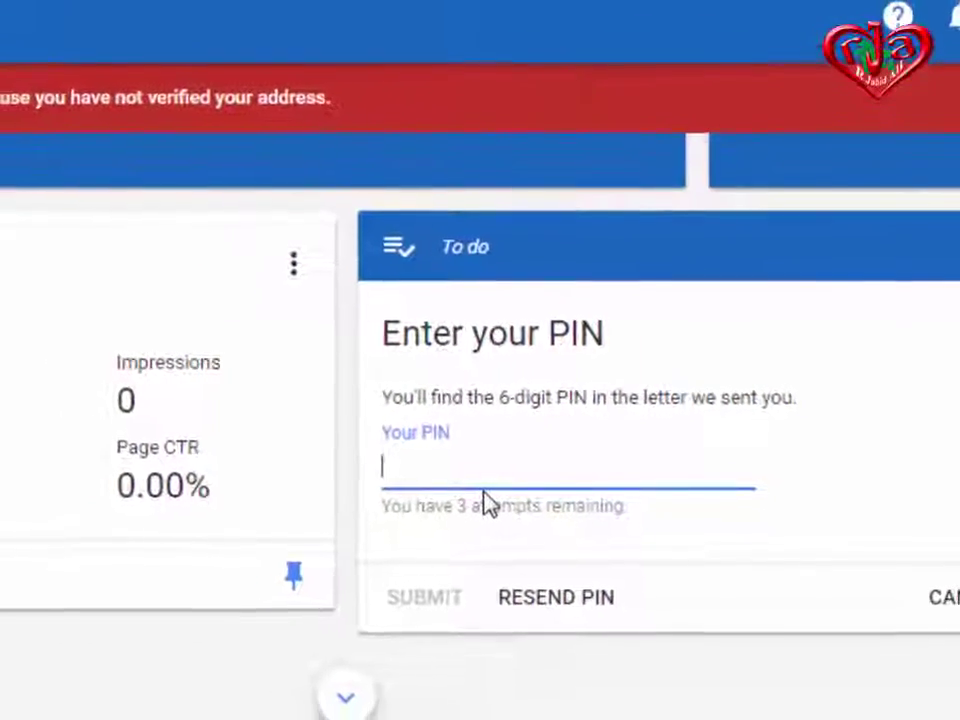
type("1")
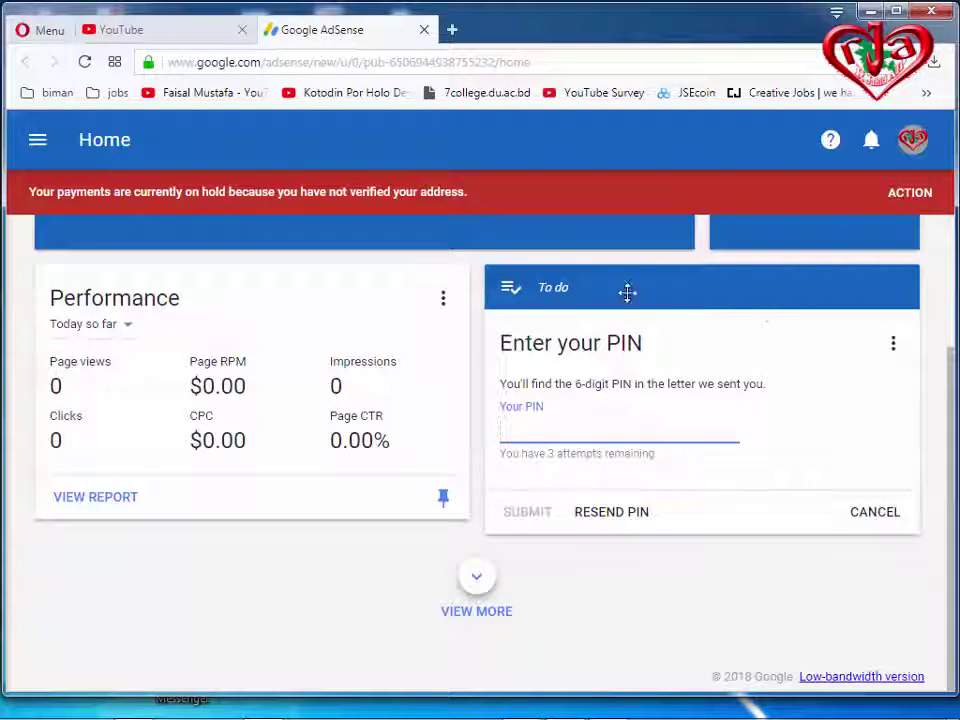
mouse_move(627, 291)
left_mouse_down()
mouse_move(157, 320)
mouse_move(638, 283)
mouse_move(622, 280)
left_mouse_up()
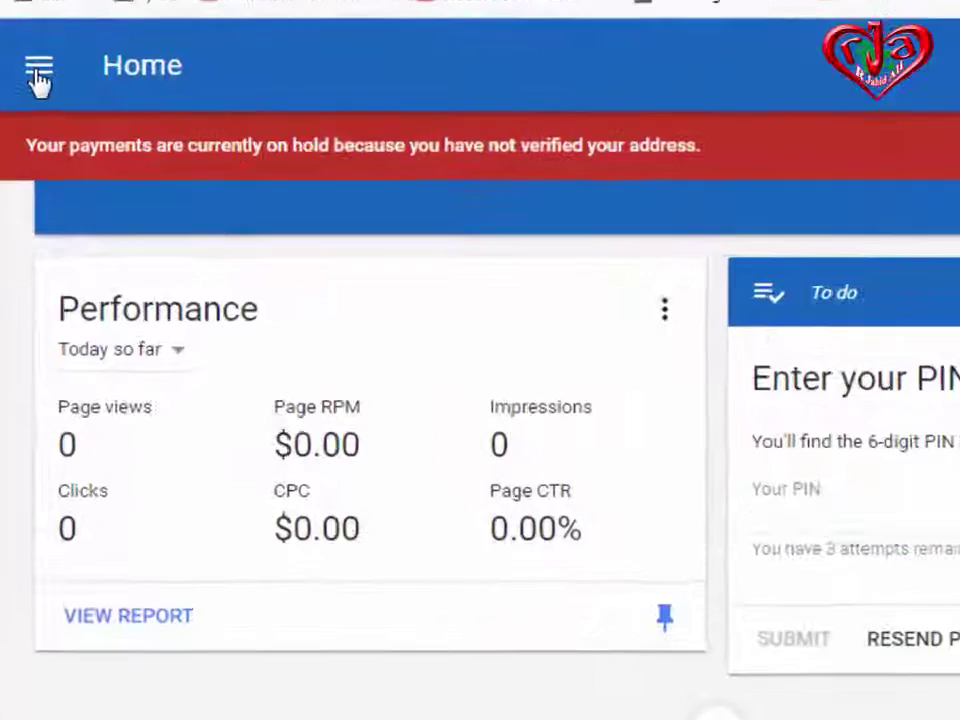
Step: Choose Account > Account information from the AdSense menu, then close the drawer
left_click(37, 116)
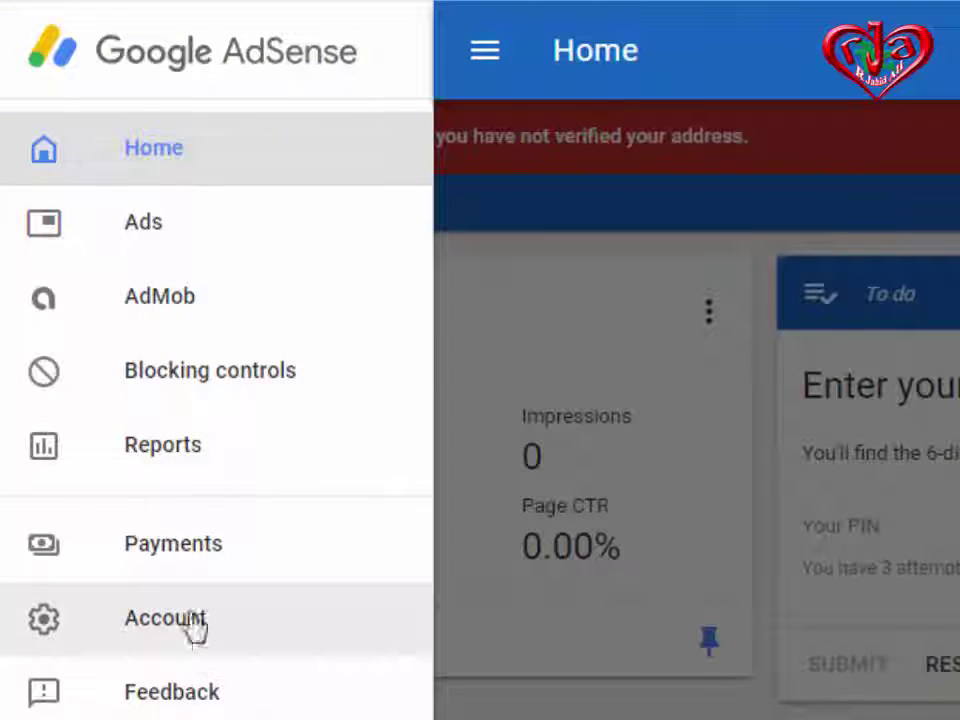
left_click(165, 630)
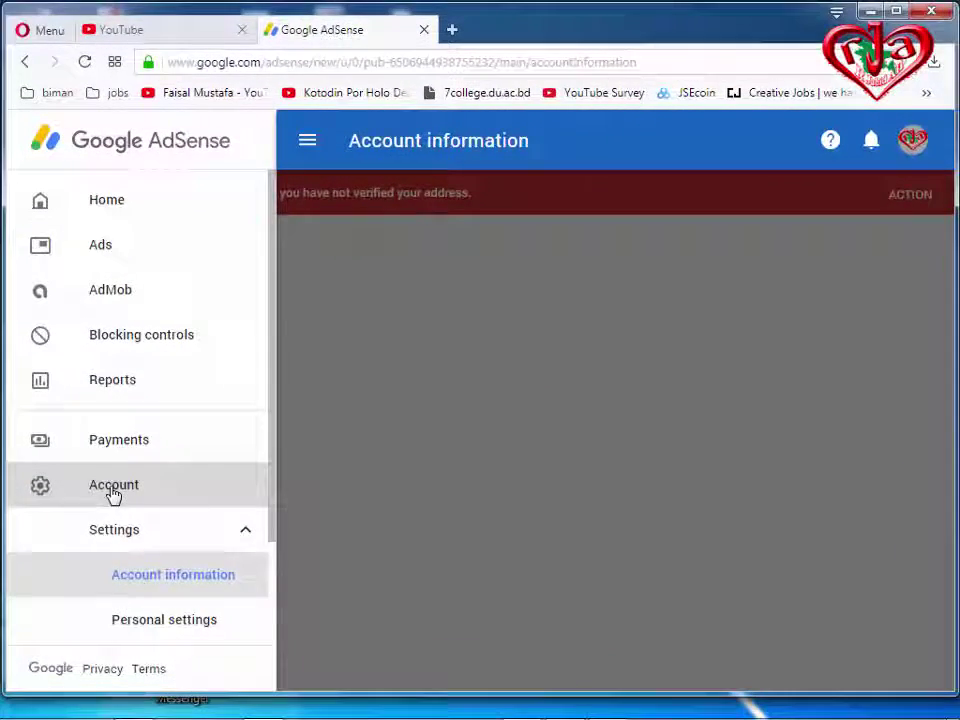
left_click(602, 491)
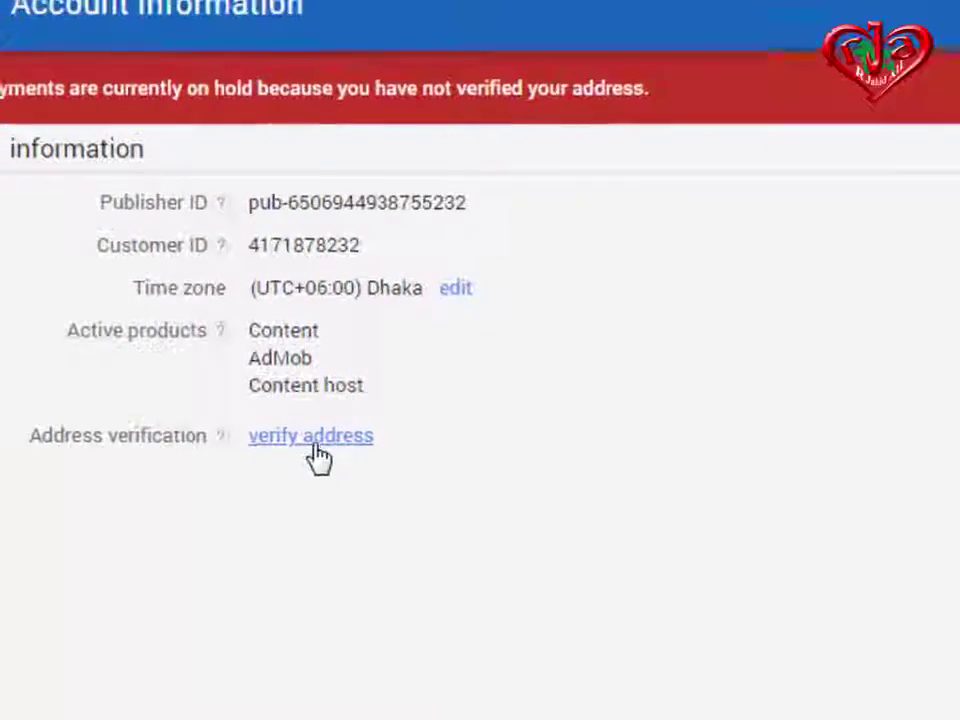
Step: Open the address verification details and highlight the mailing address the Oct 12, 2018 PIN went to
left_click(300, 430)
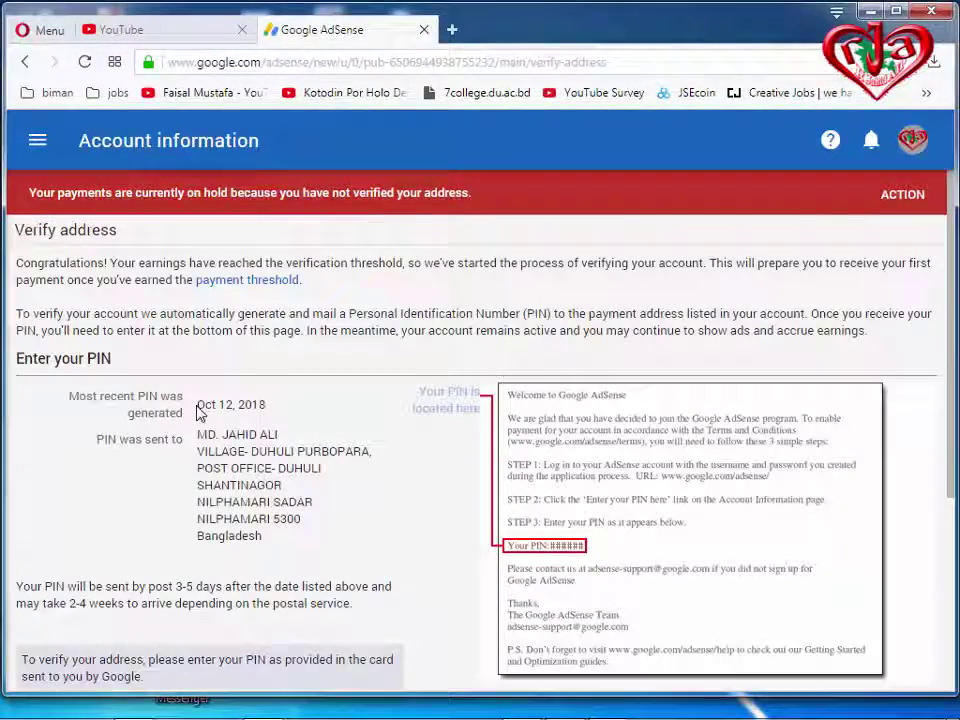
scroll(285, 420, "down", 3)
scroll(300, 426, "up", 2)
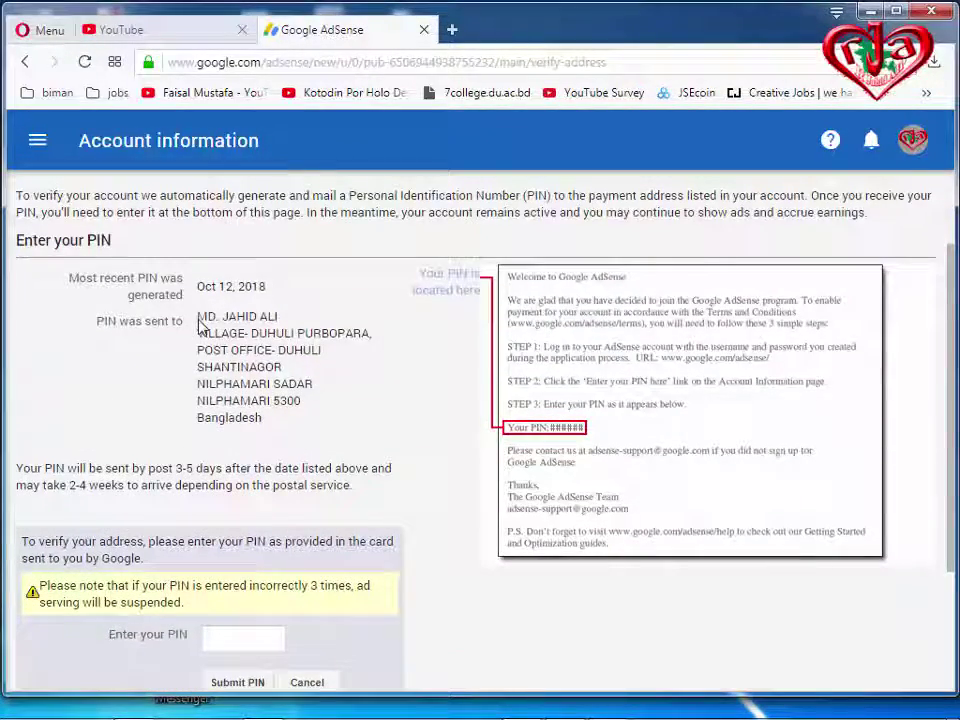
mouse_move(199, 318)
left_mouse_down()
mouse_move(353, 401)
mouse_move(358, 421)
left_mouse_up()
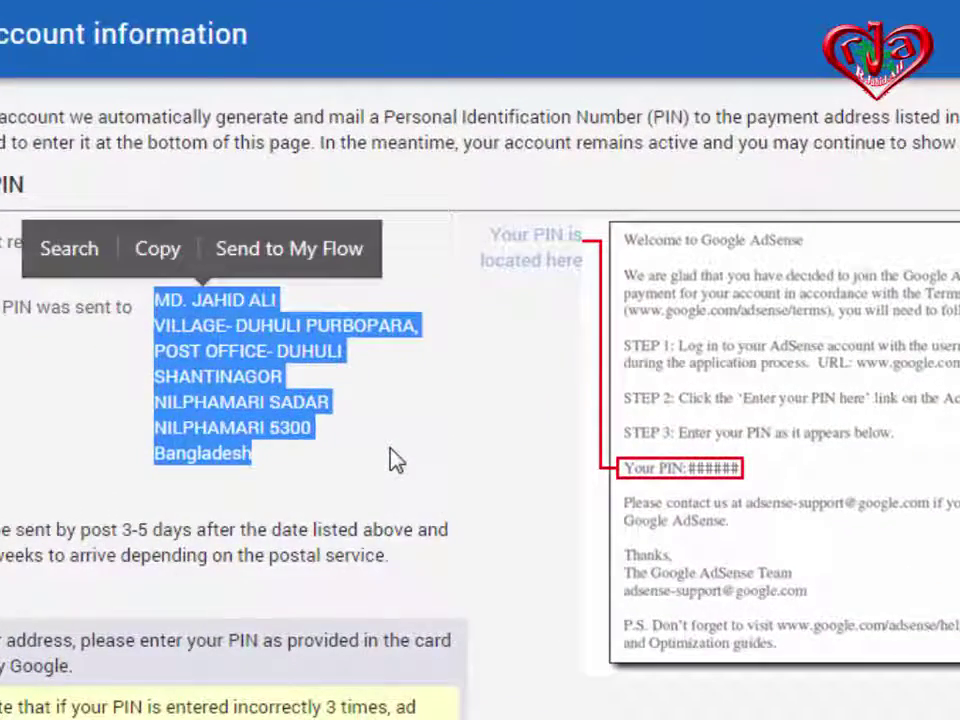
left_click(396, 445)
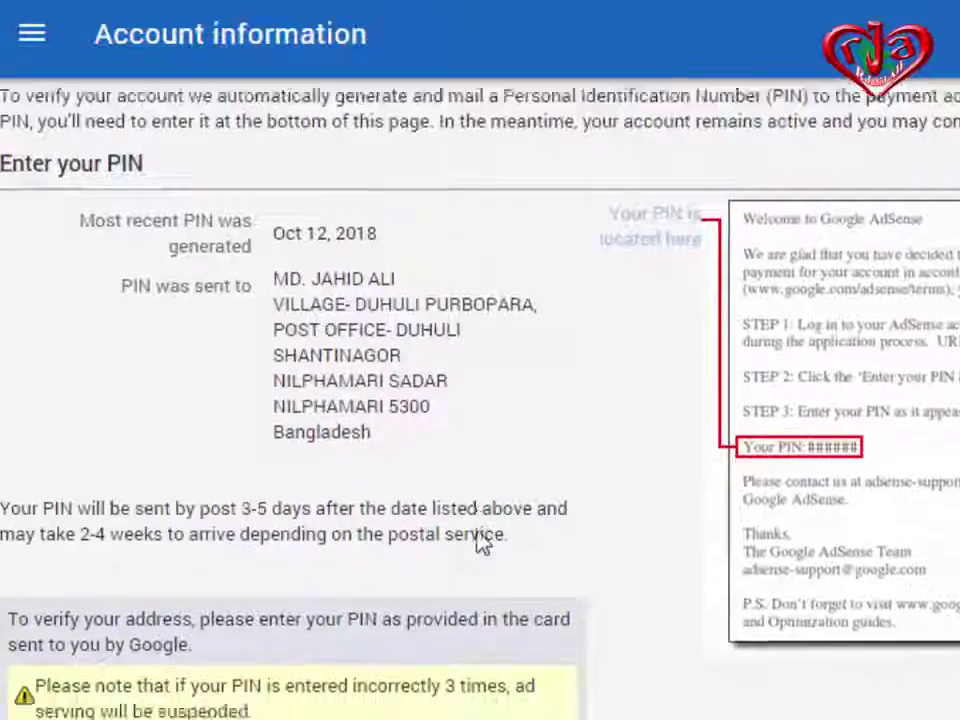
Step: Put focus in the empty Enter your PIN box on the Verify address page
scroll(495, 560, "down", 3)
left_click(330, 510)
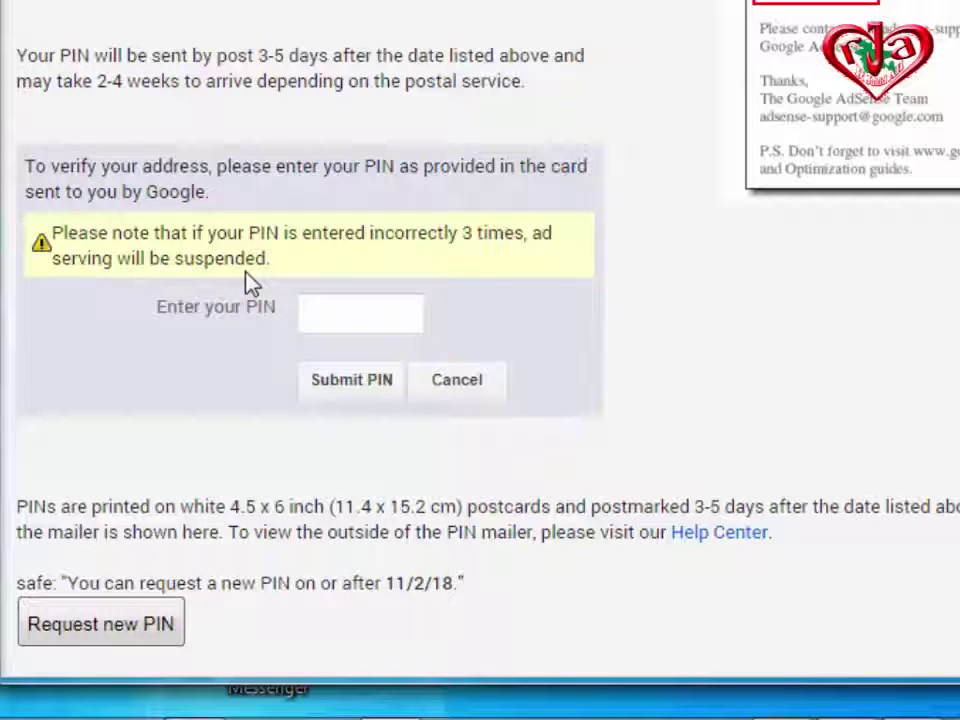
left_click(349, 317)
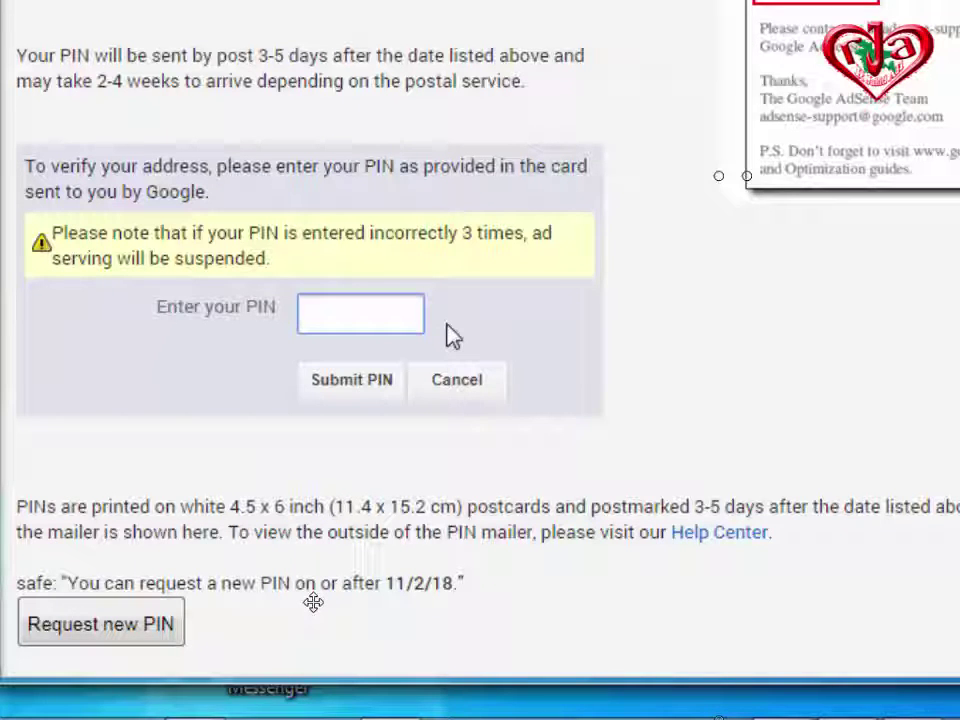
left_click(339, 309)
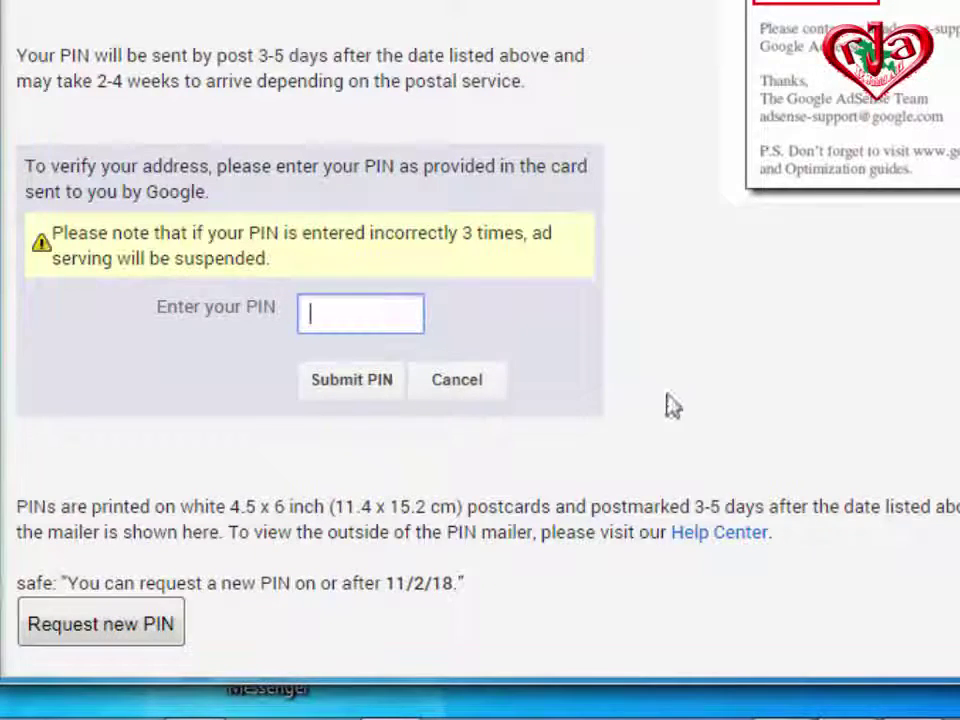
Step: Scroll back to the top of the page and open the AdSense navigation menu
scroll(671, 405, "up", 5)
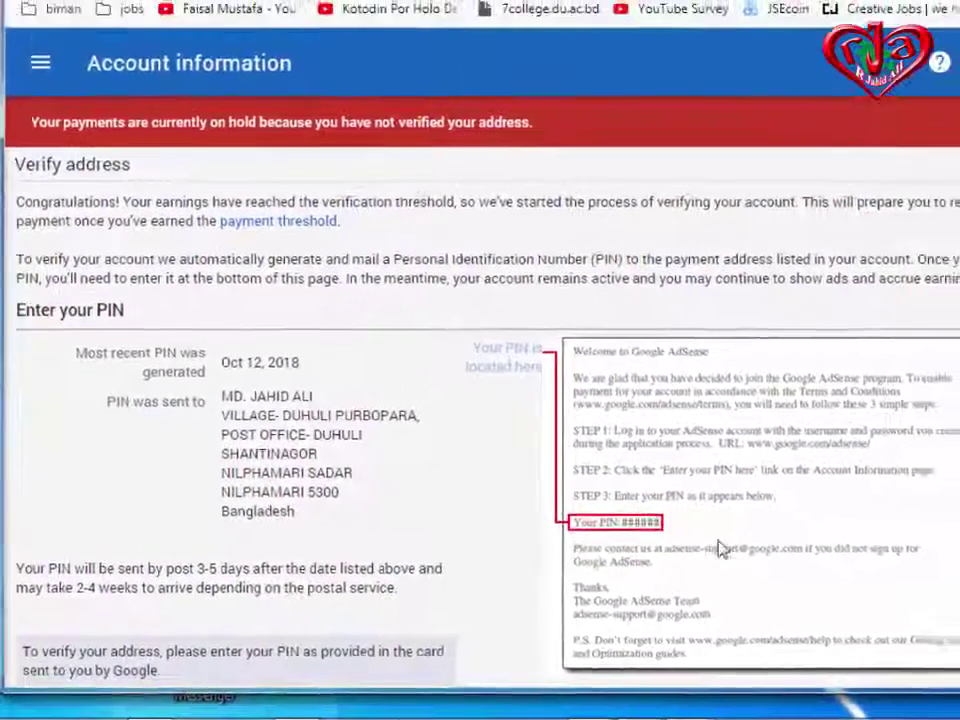
scroll(700, 520, "down", 2)
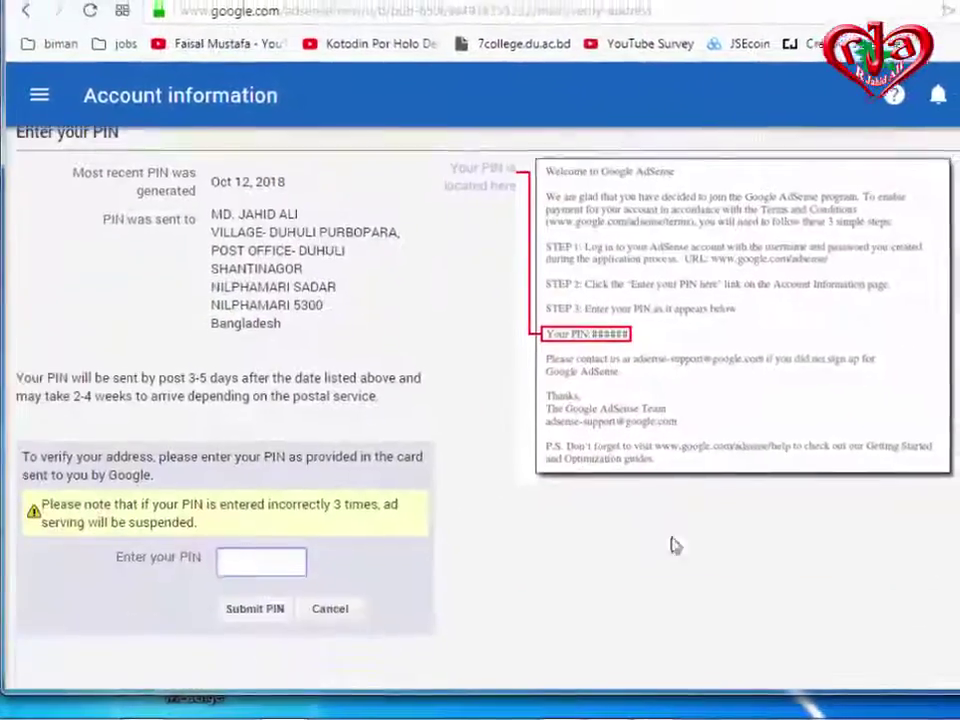
scroll(541, 440, "up", 2)
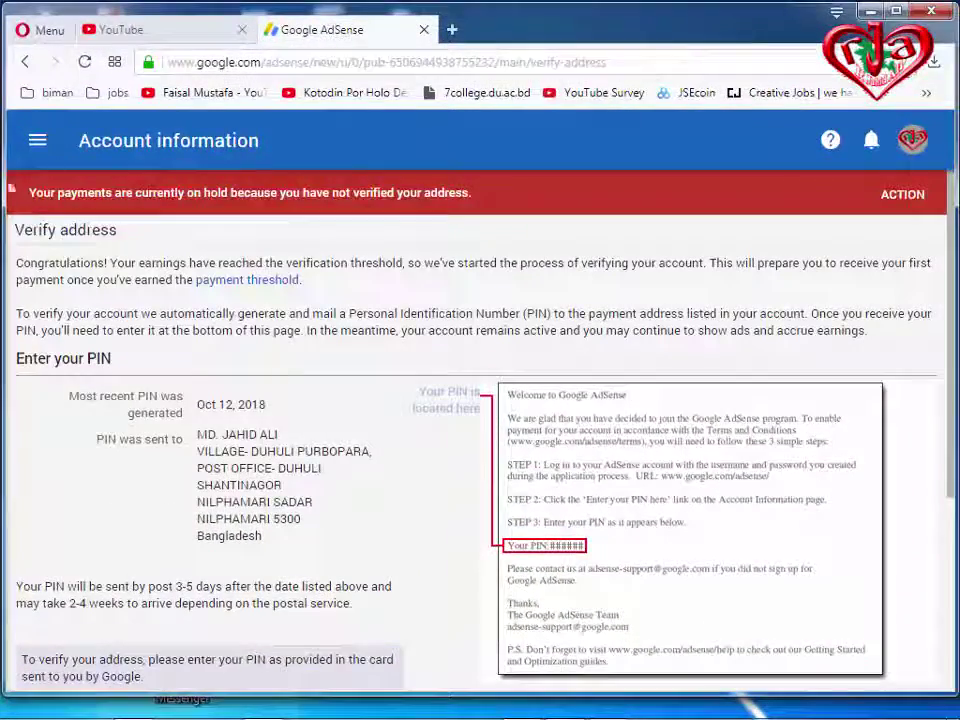
left_click(37, 140)
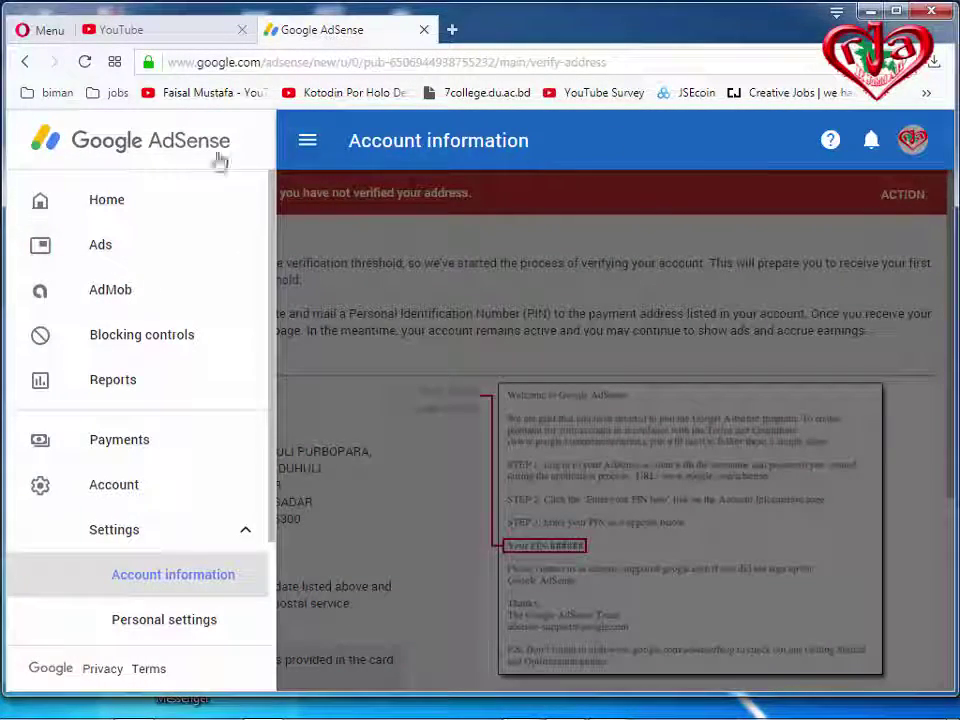
Step: Go to Home and check the payments-on-hold warning and the Verify your billing address card
left_click(111, 207)
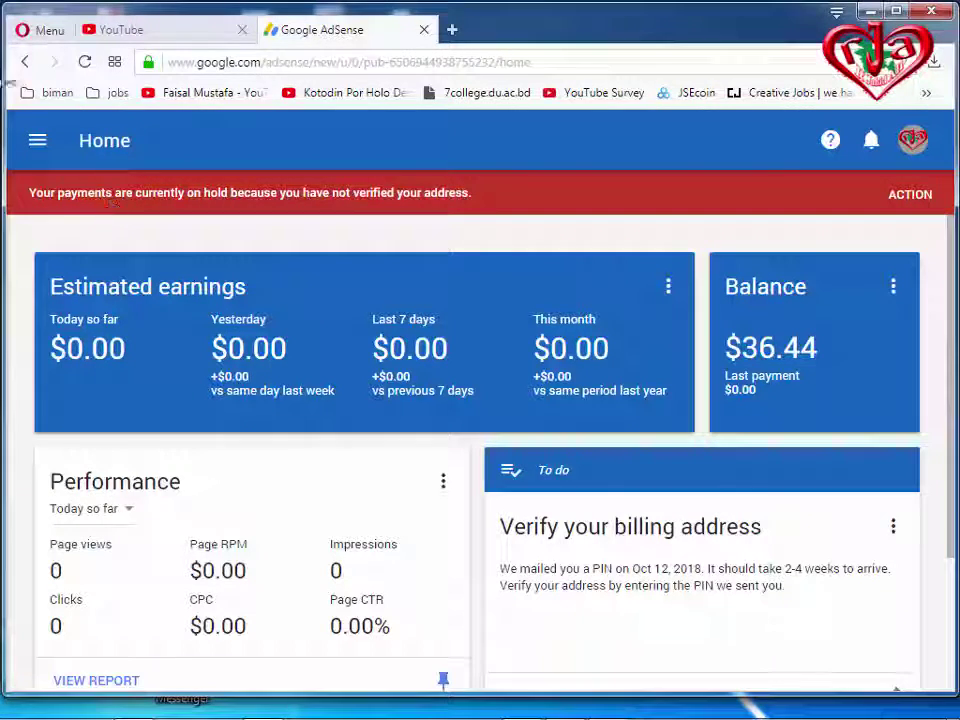
scroll(686, 506, "down", 2)
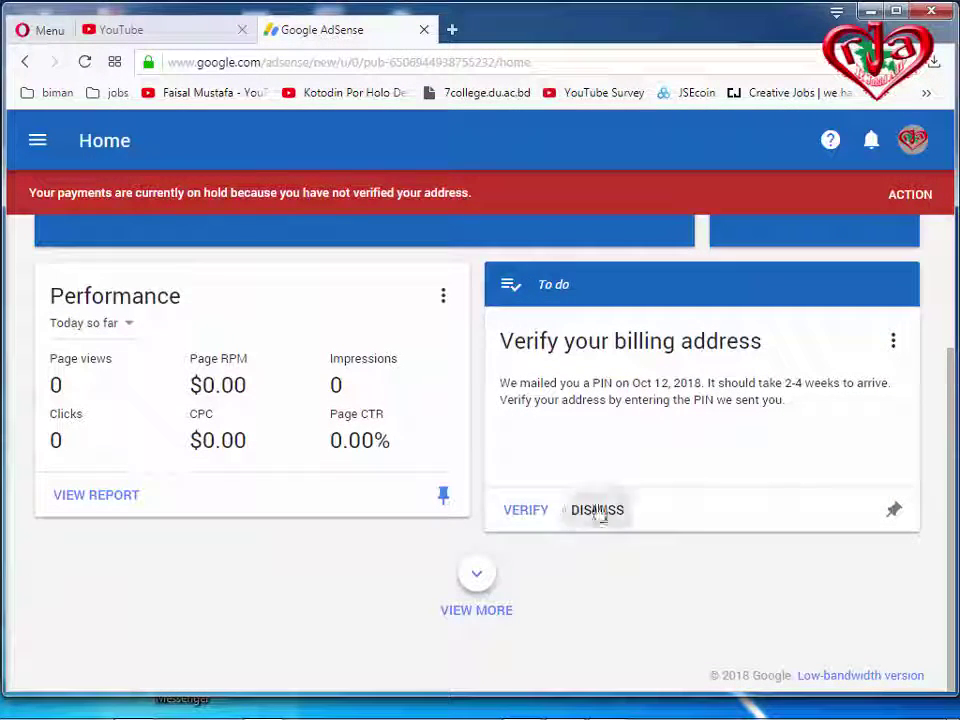
left_click(520, 515)
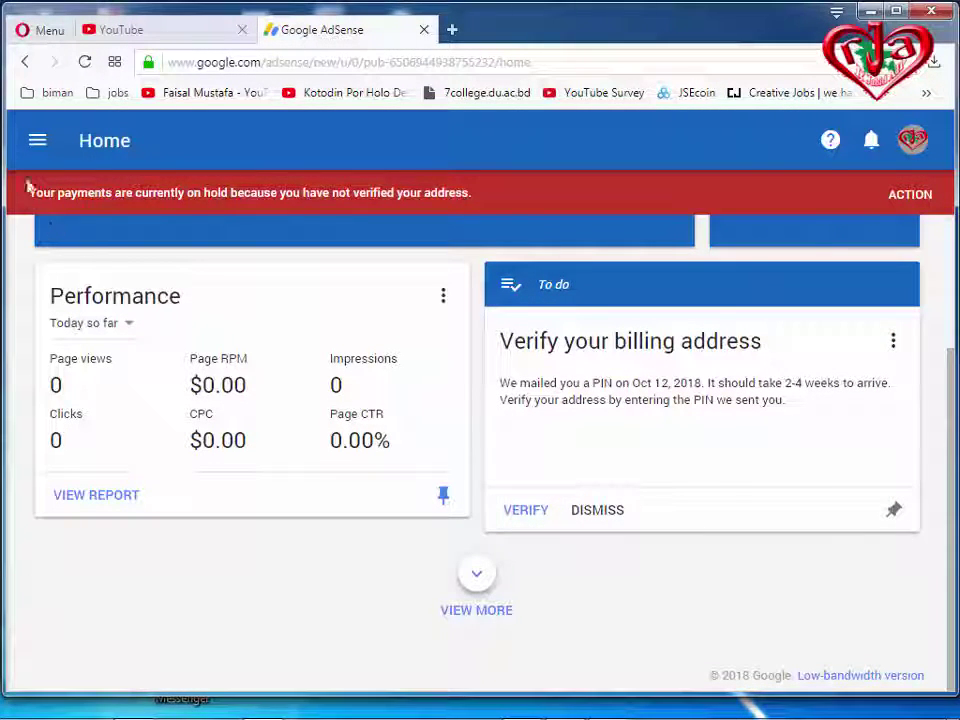
left_click(37, 140)
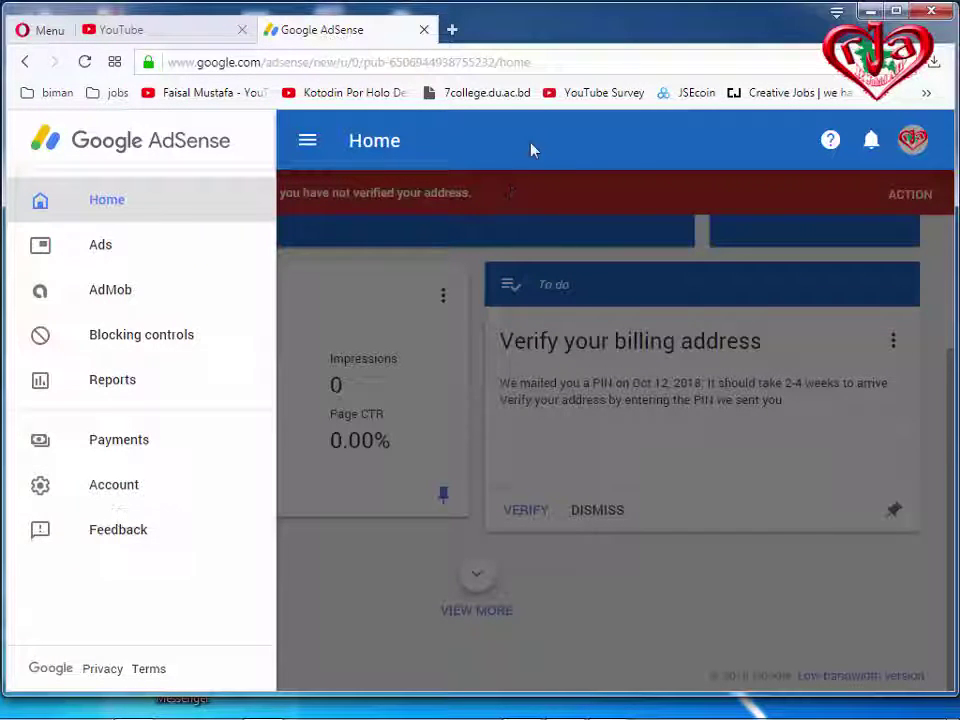
left_click(294, 147)
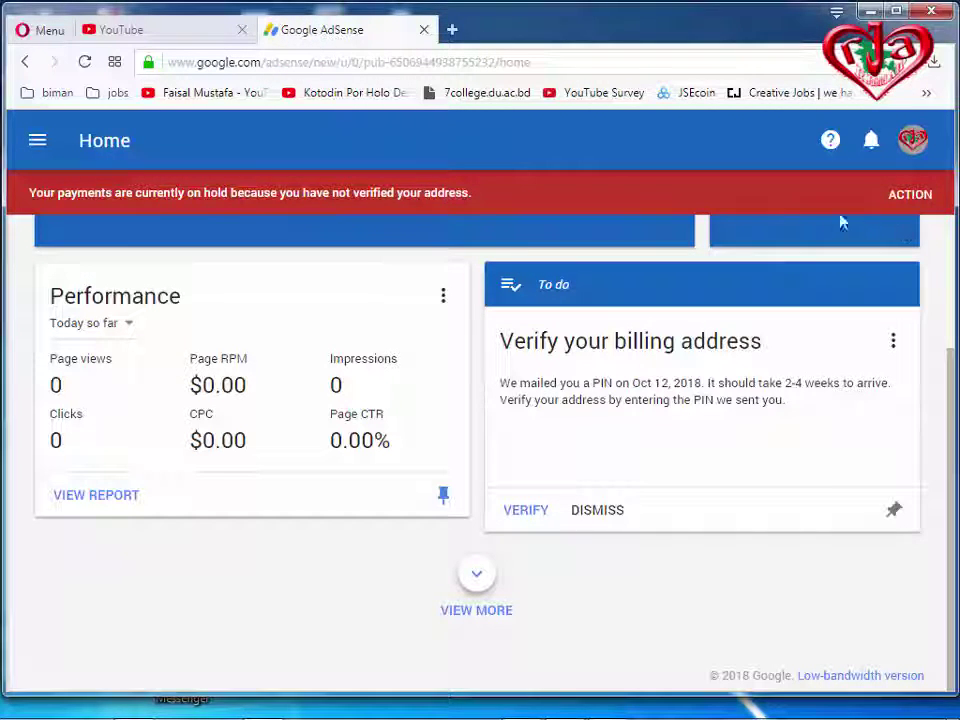
Step: Open Verify address from the payments-on-hold banner and scroll down to the empty PIN field
left_click(912, 204)
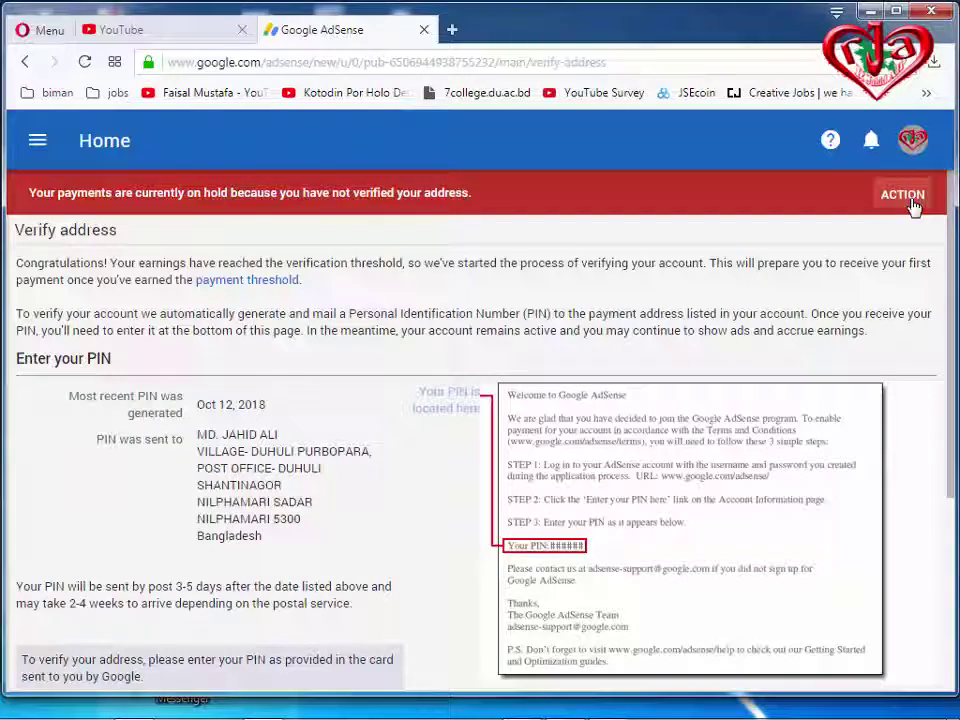
scroll(291, 519, "down", 3)
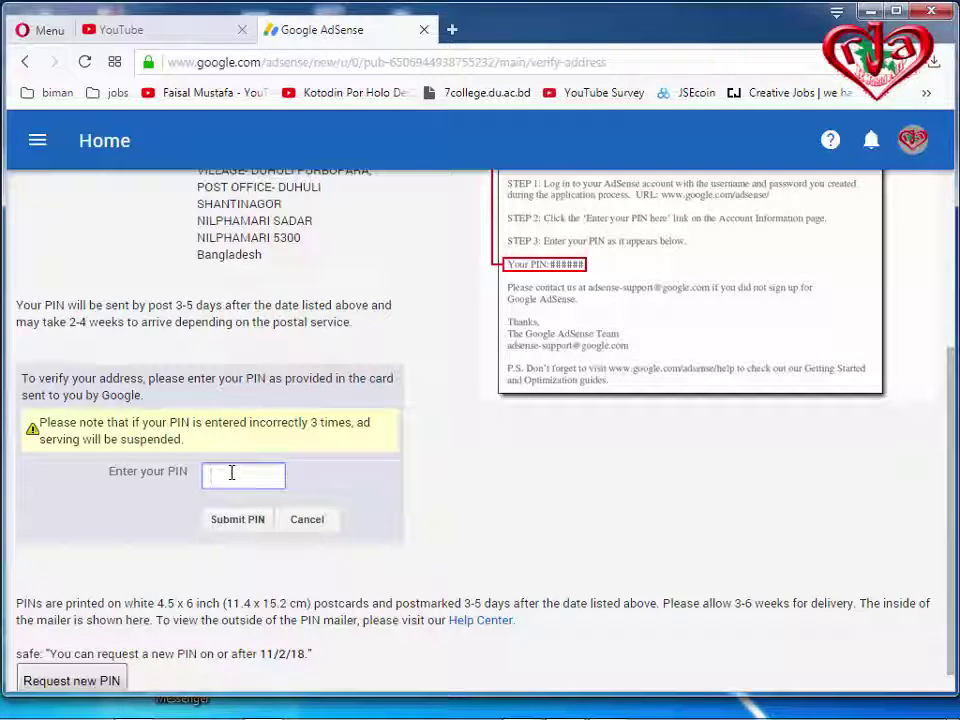
mouse_move(364, 707)
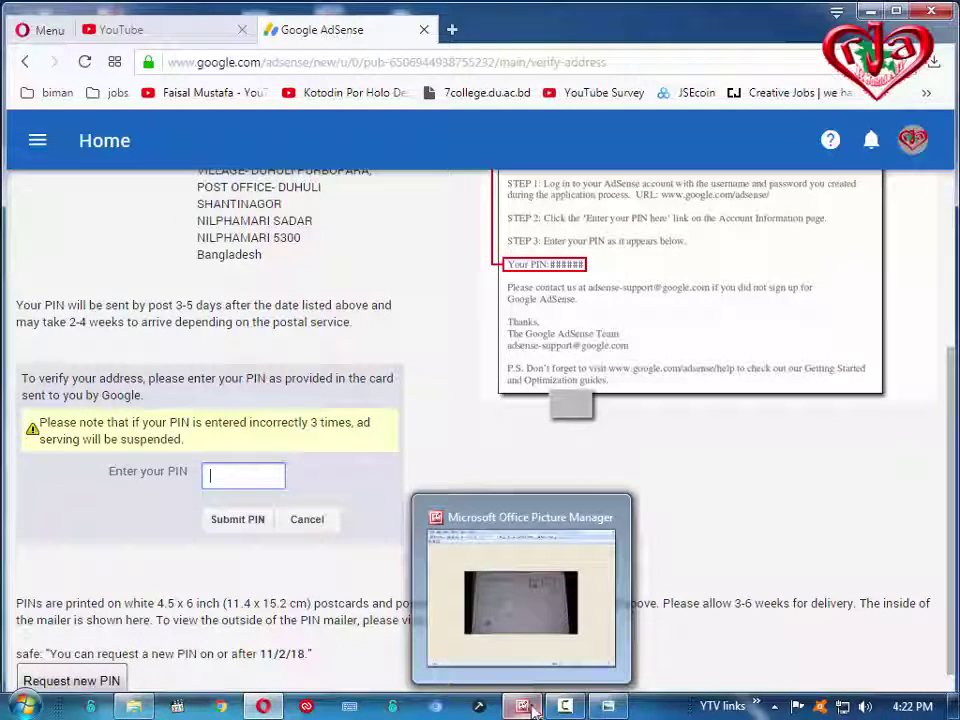
left_click(609, 707)
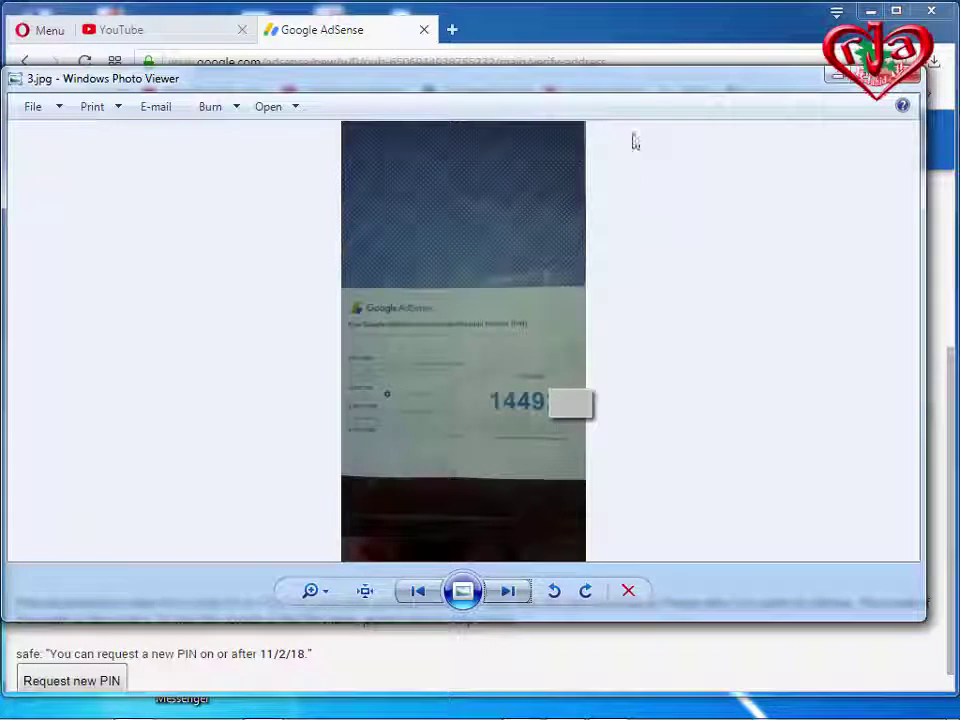
left_click(612, 38)
Step: Enter the PIN from the mailer into the Enter your PIN field
left_click(244, 475)
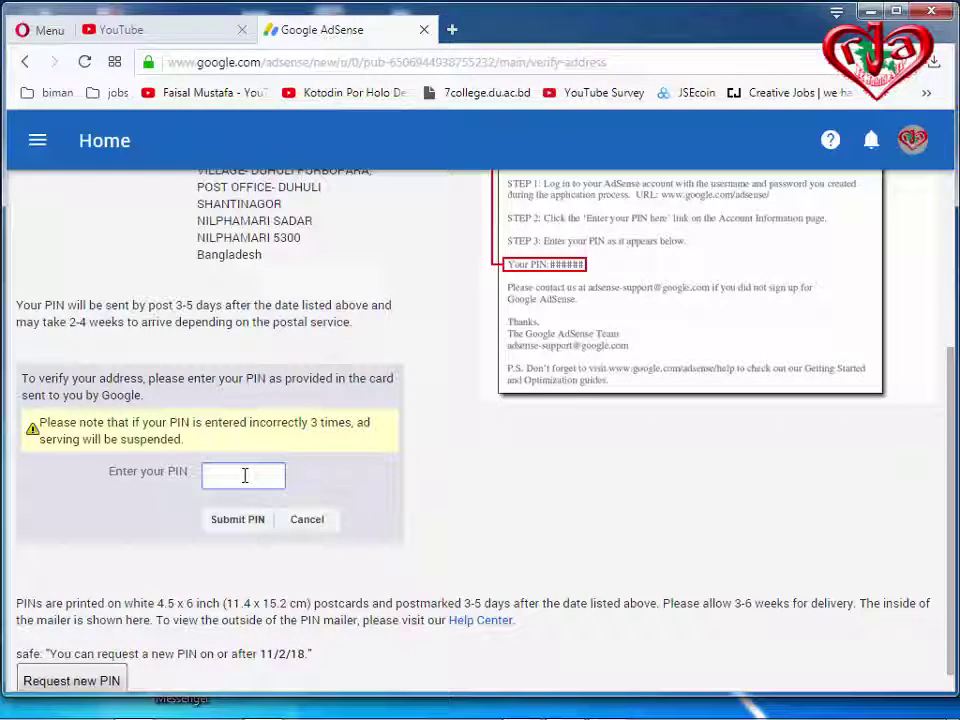
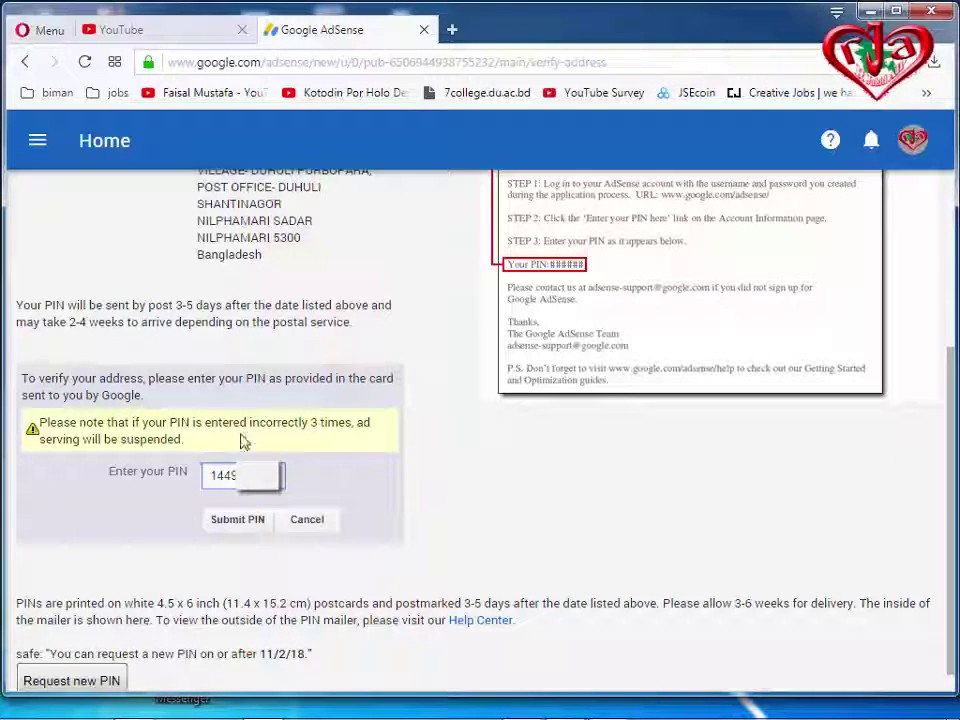
Step: Submit the PIN, check the Home dashboard that follows, and open the navigation menu
left_click(247, 521)
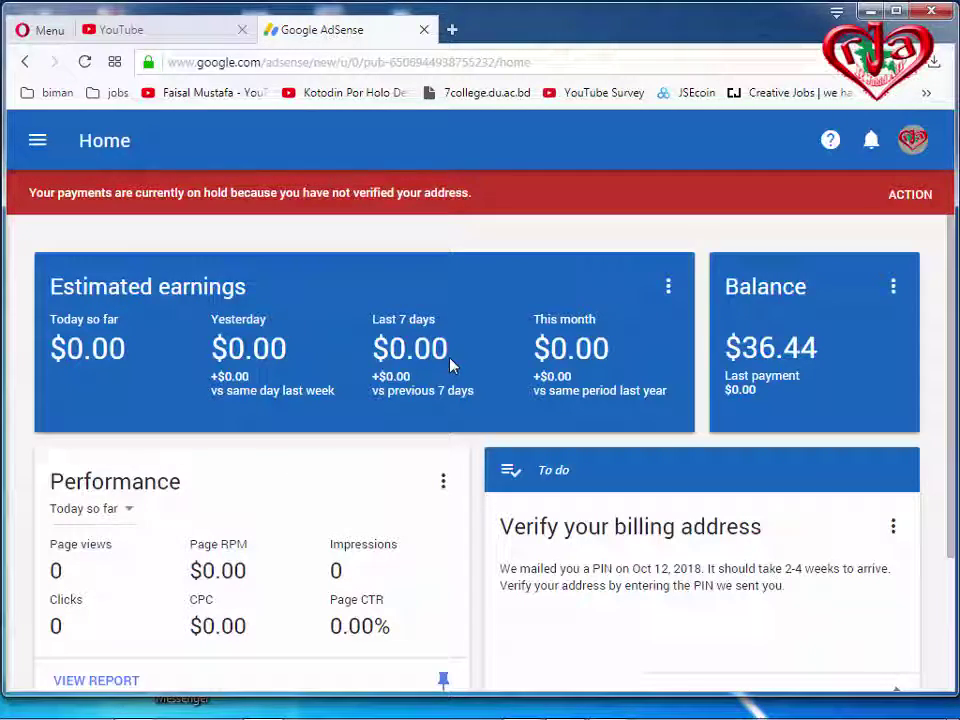
scroll(450, 366, "down", 2)
scroll(450, 366, "up", 2)
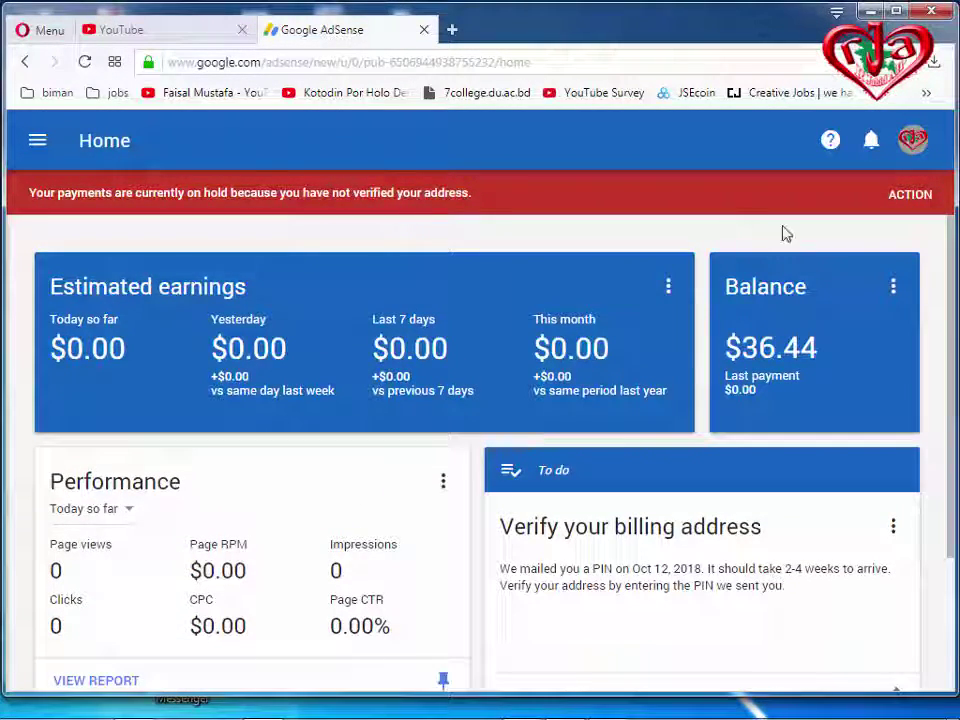
left_click(38, 141)
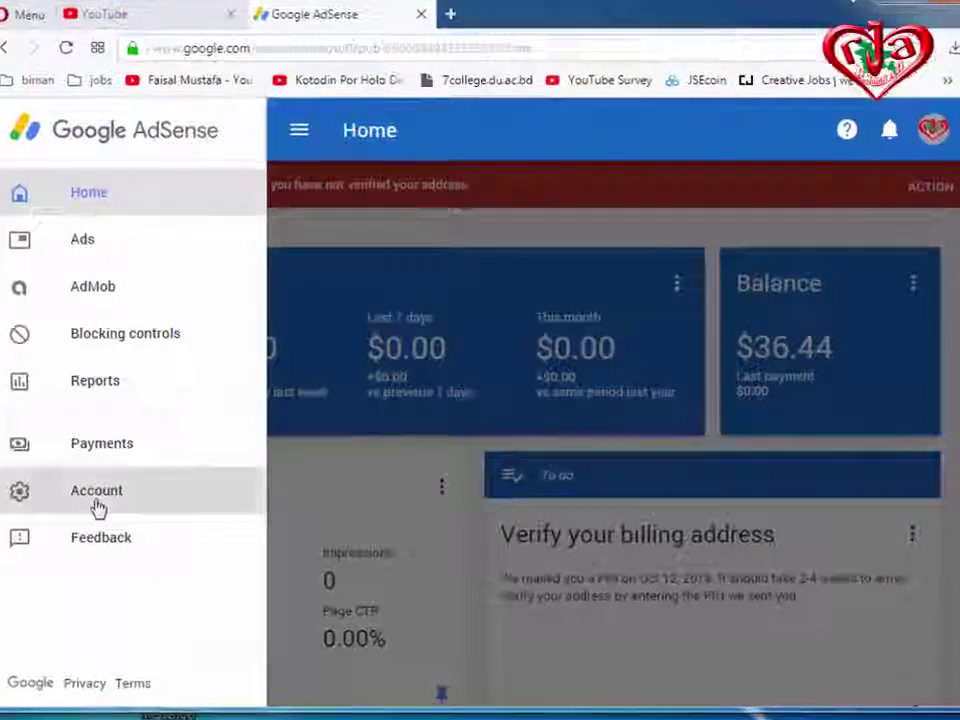
Step: Open Account information and reload it to clear the payment-hold warning, then open the menu
left_click(108, 505)
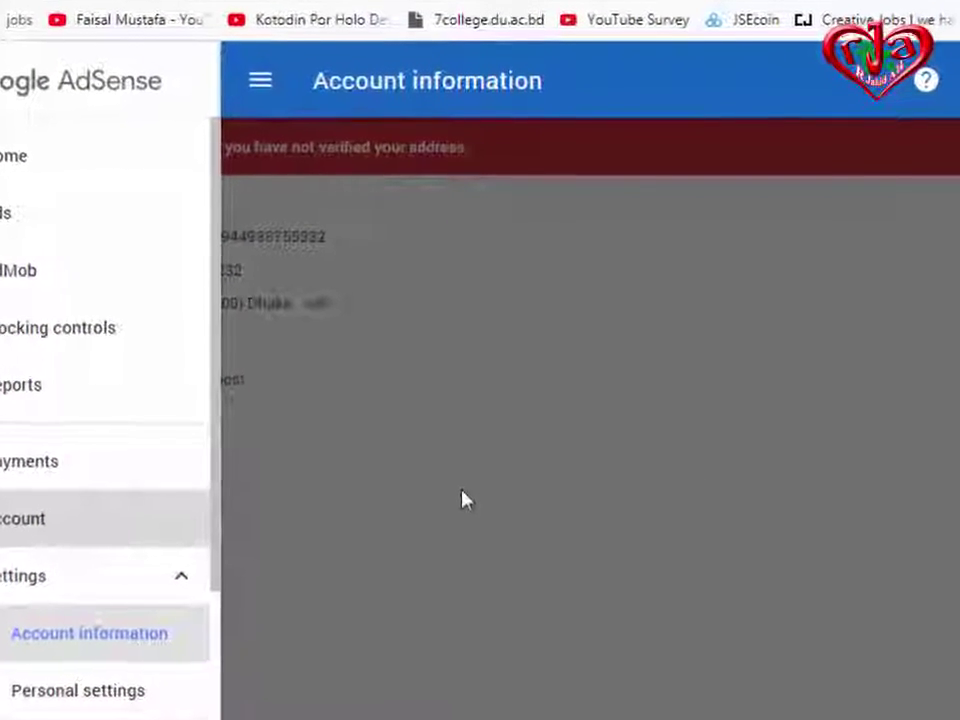
left_click(463, 499)
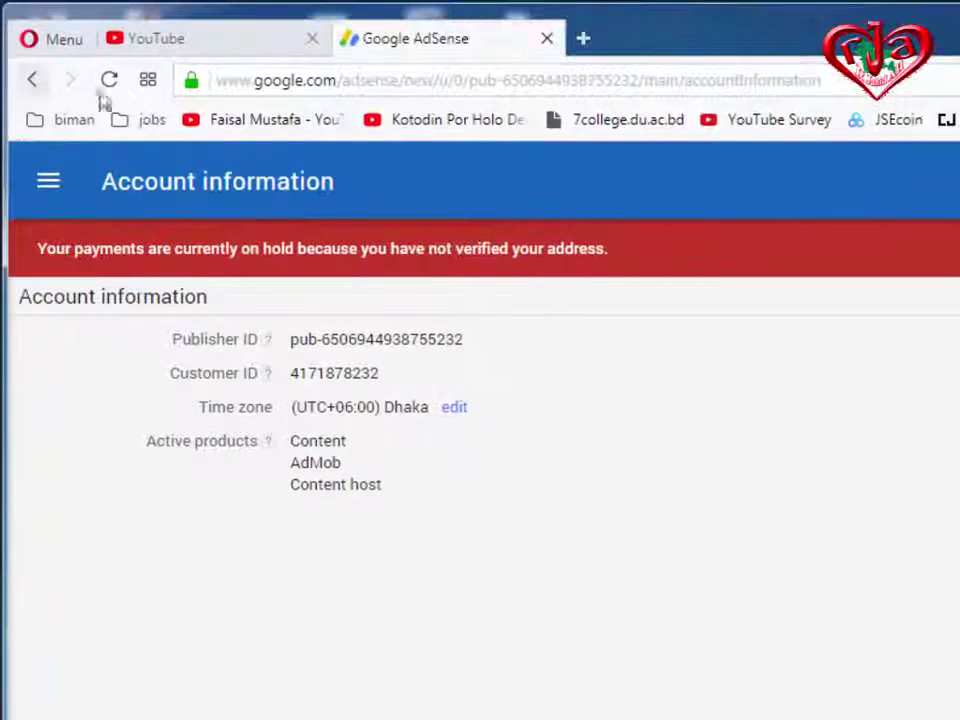
left_click(109, 82)
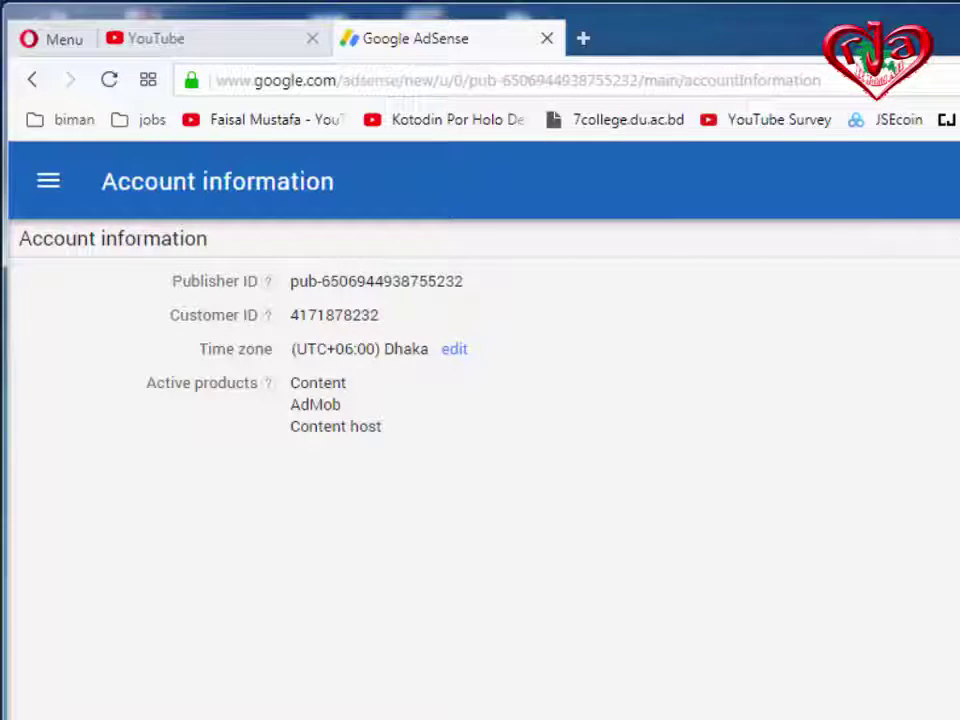
left_click(48, 186)
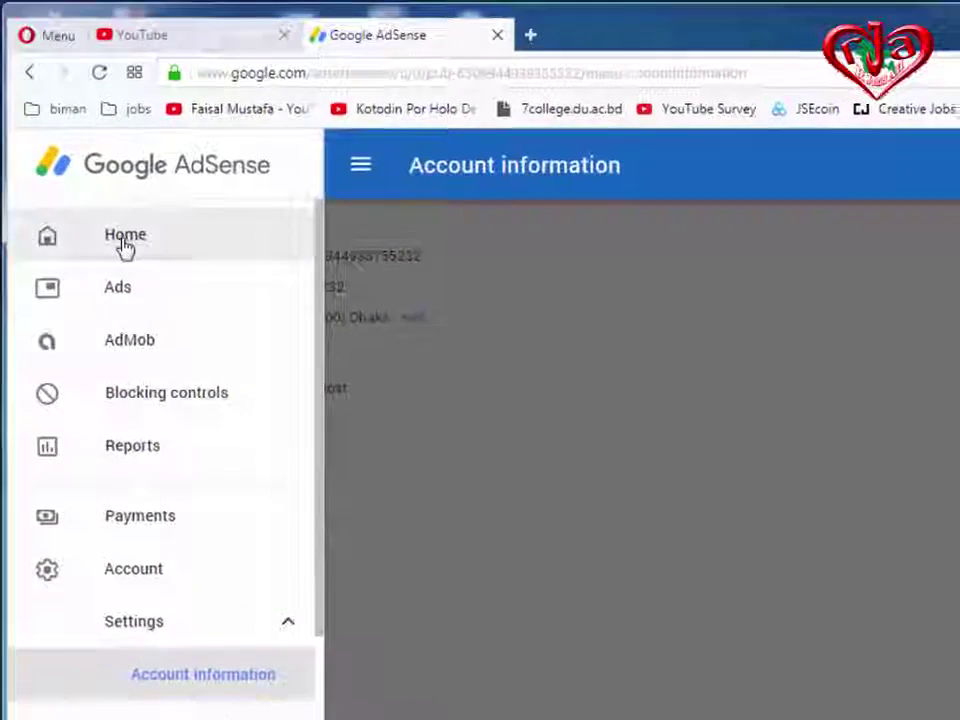
Step: Go to Home and review the cards: $0.00 estimated earnings, $36.44 balance, 0 impressions
left_click(120, 236)
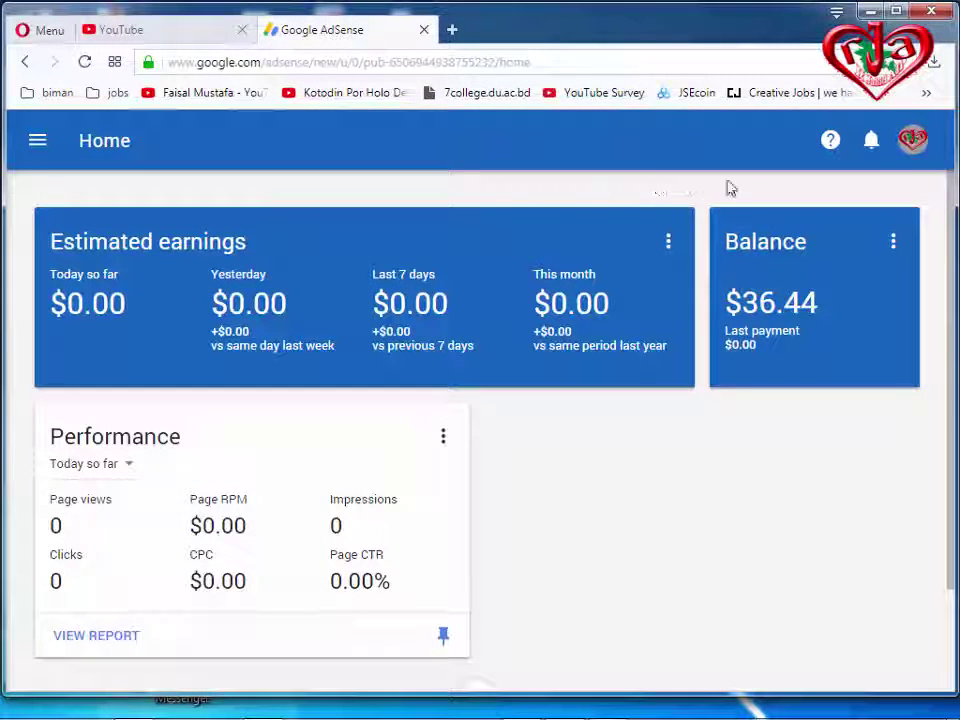
scroll(613, 543, "down", 2)
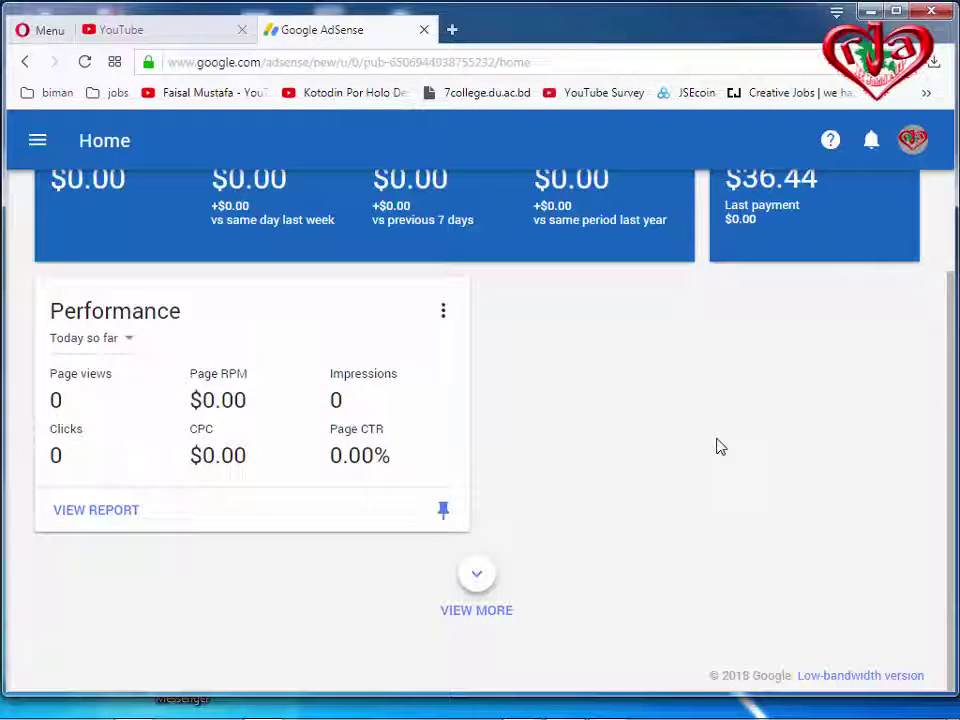
scroll(570, 523, "up", 2)
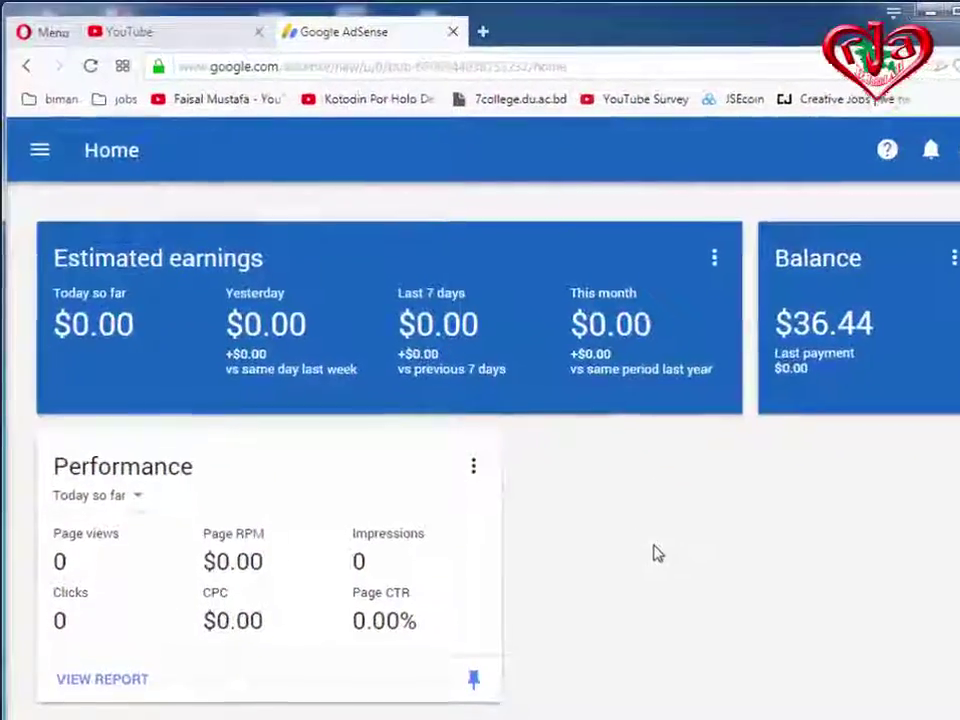
scroll(810, 645, "down", 1)
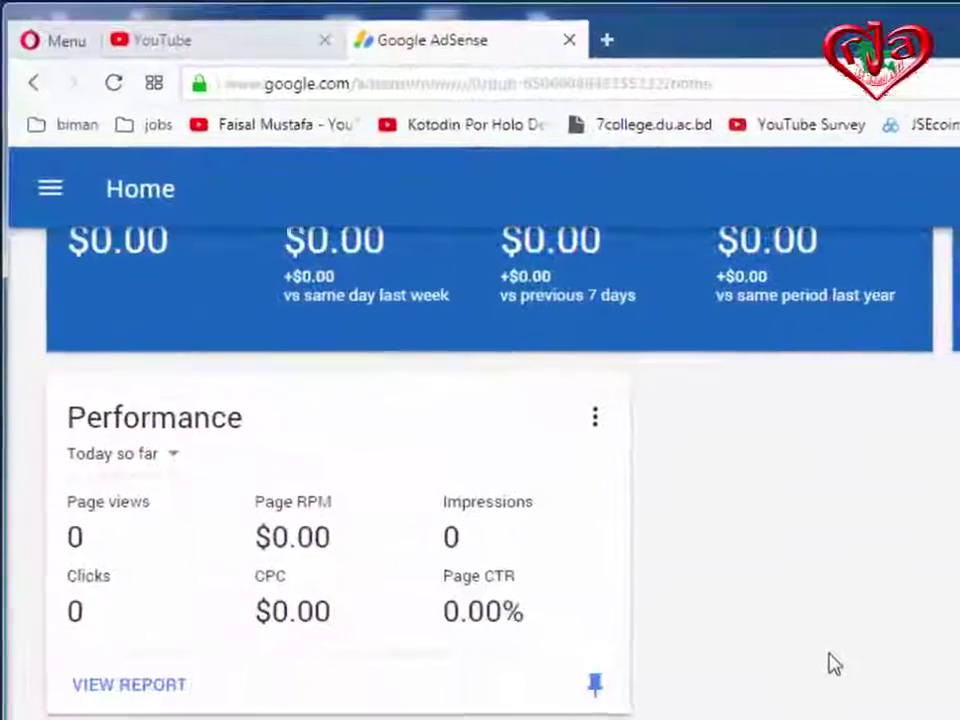
scroll(877, 698, "up", 1)
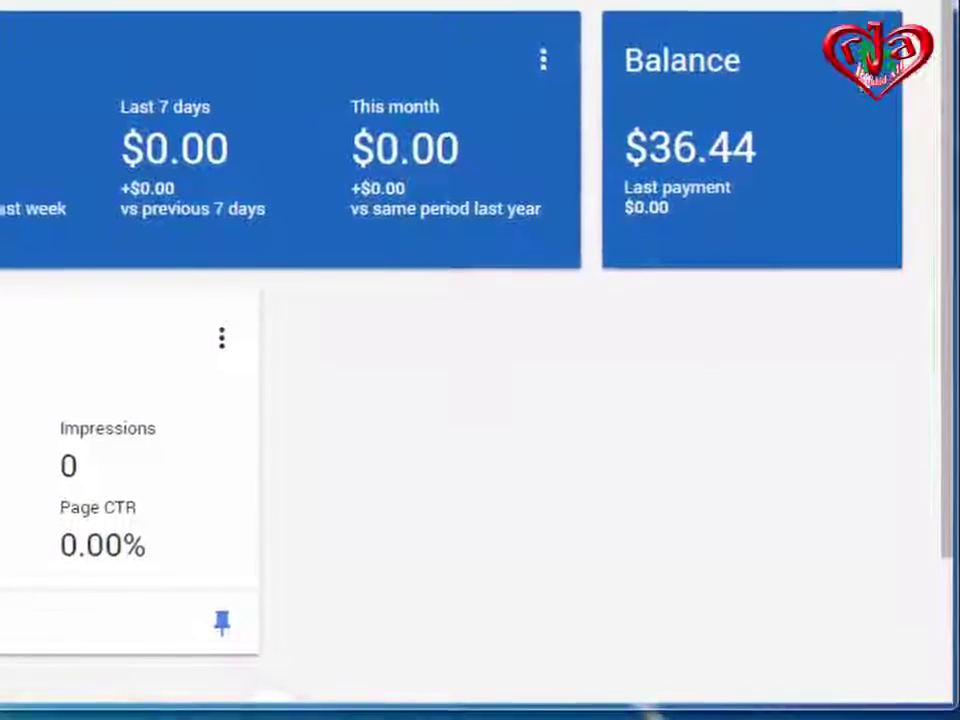
Step: Open View payments from the Balance card and review the $36.44 of the $100.00 threshold
left_click(866, 42)
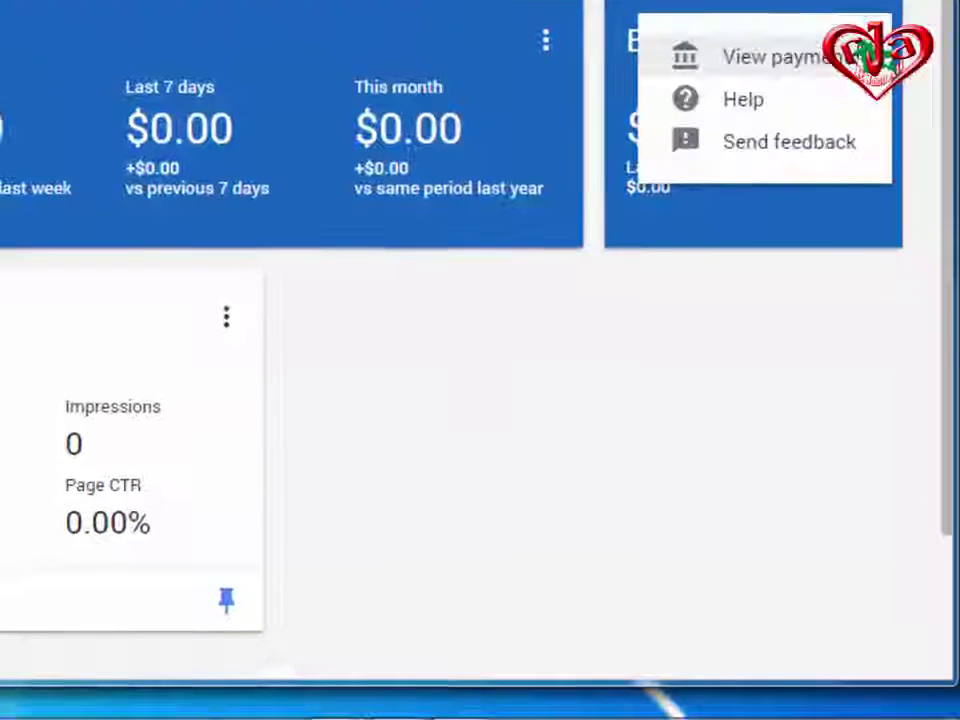
left_click(765, 77)
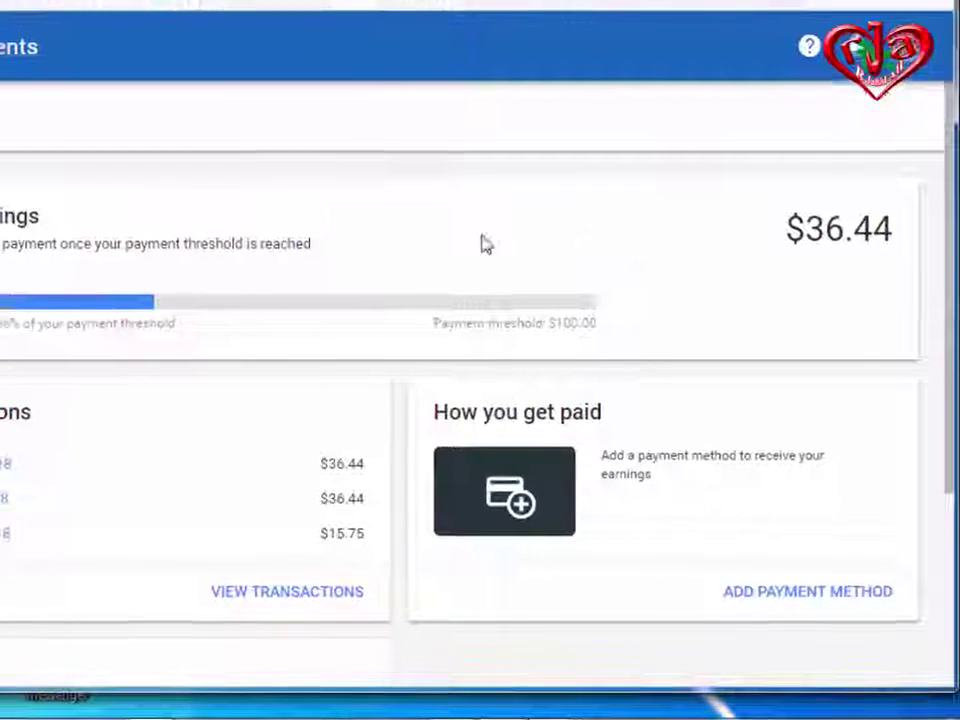
scroll(170, 477, "down", 1)
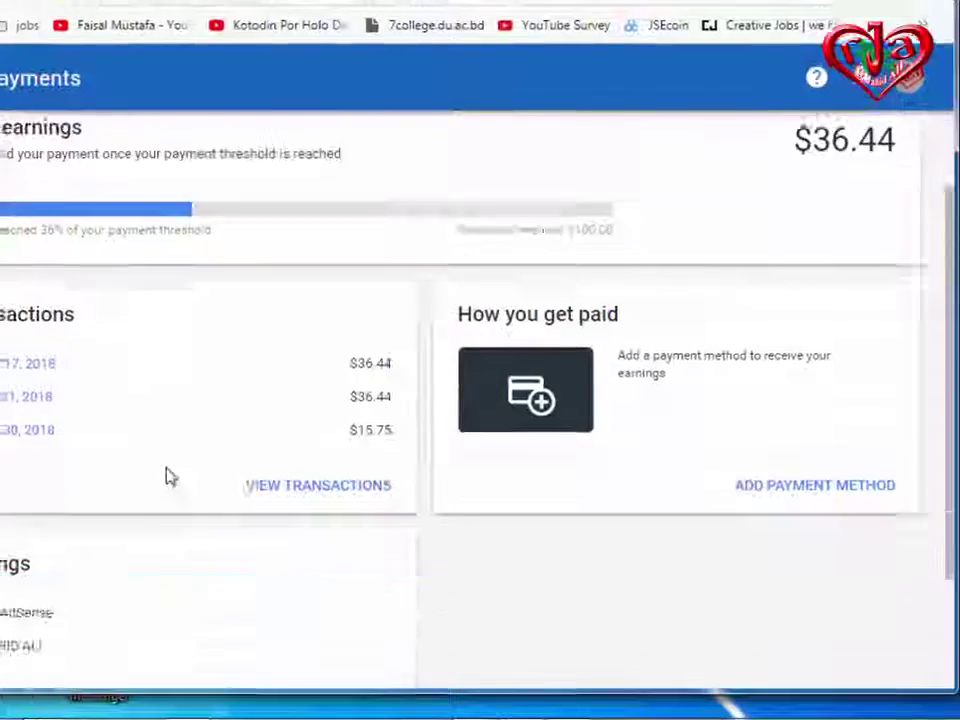
scroll(410, 550, "down", 2)
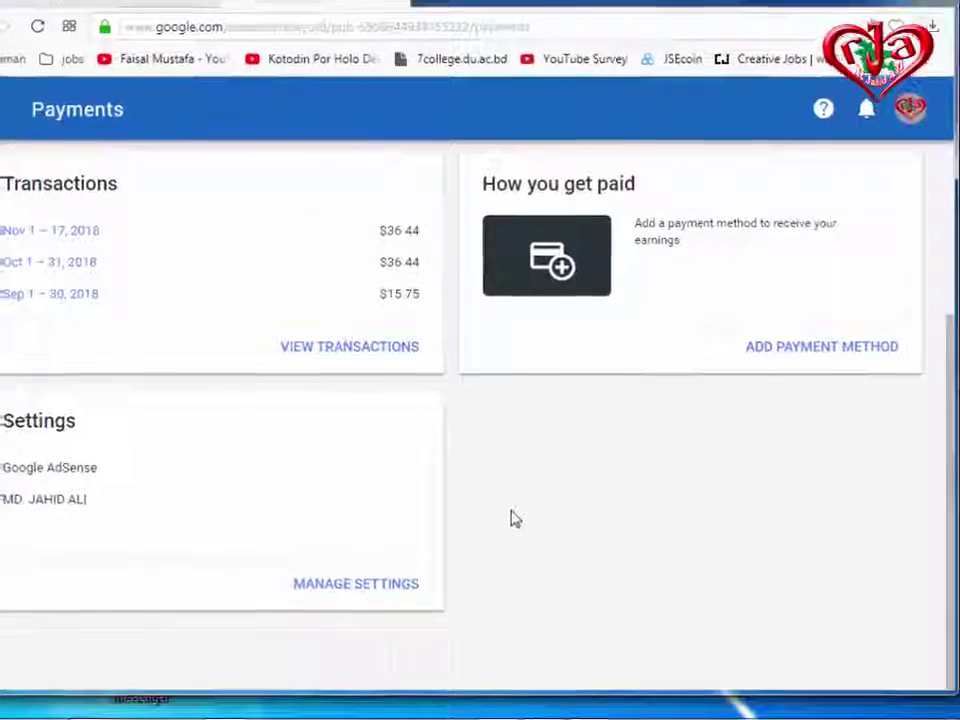
scroll(470, 500, "up", 4)
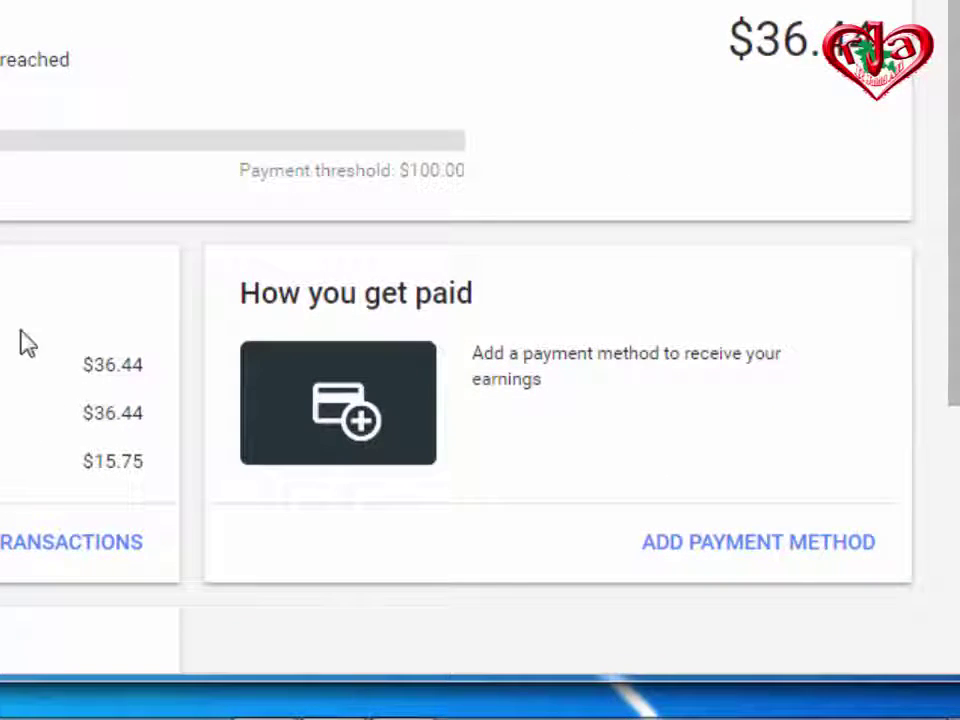
scroll(40, 344, "down", 3)
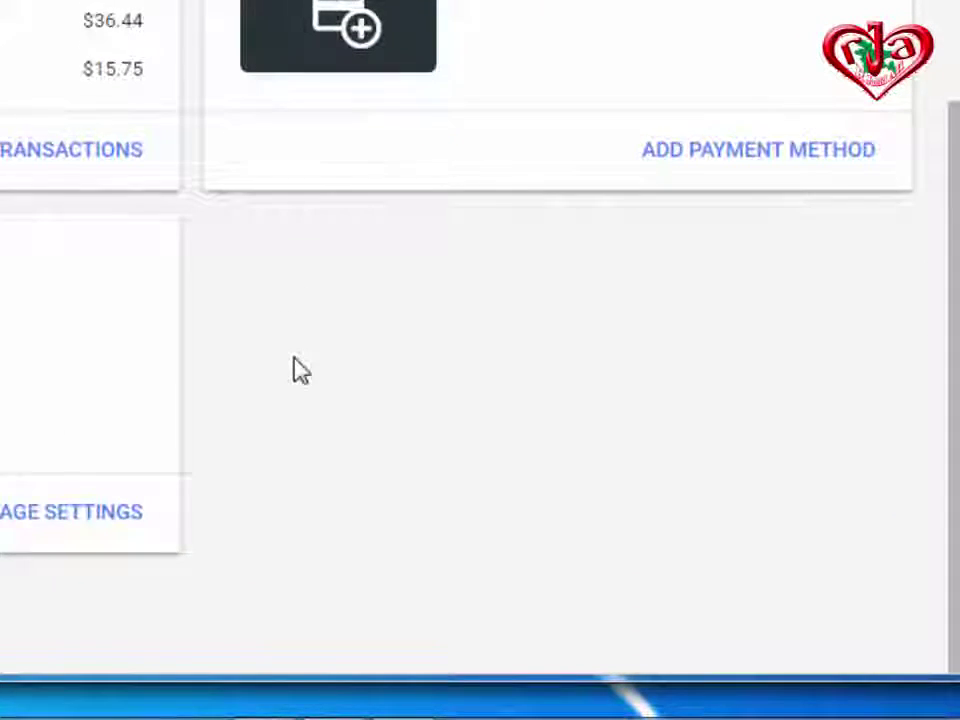
scroll(297, 371, "up", 3)
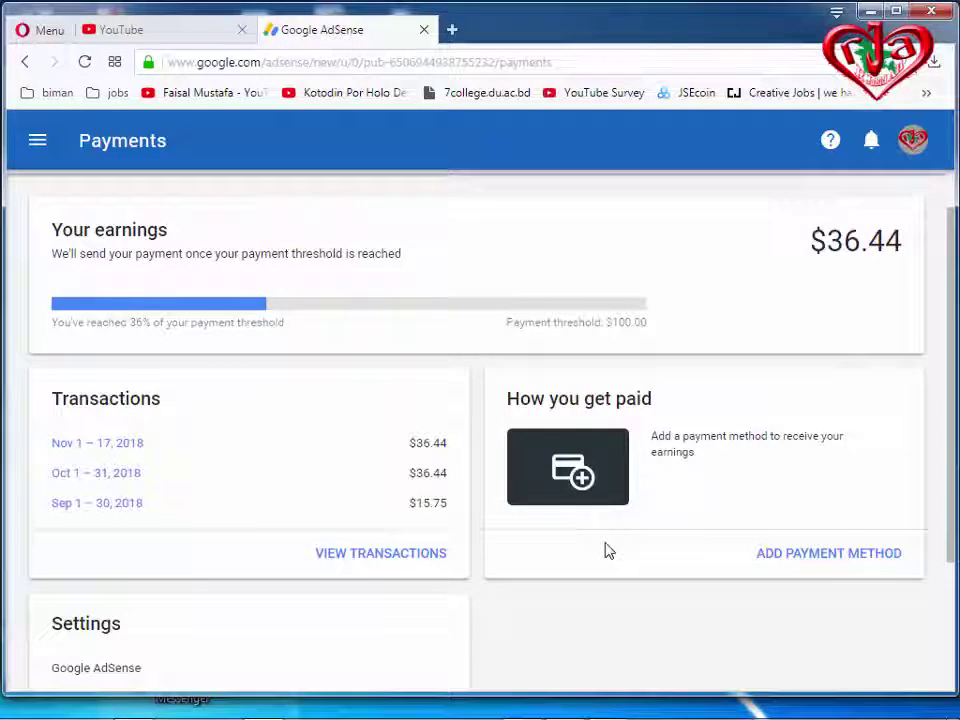
scroll(606, 551, "up", 1)
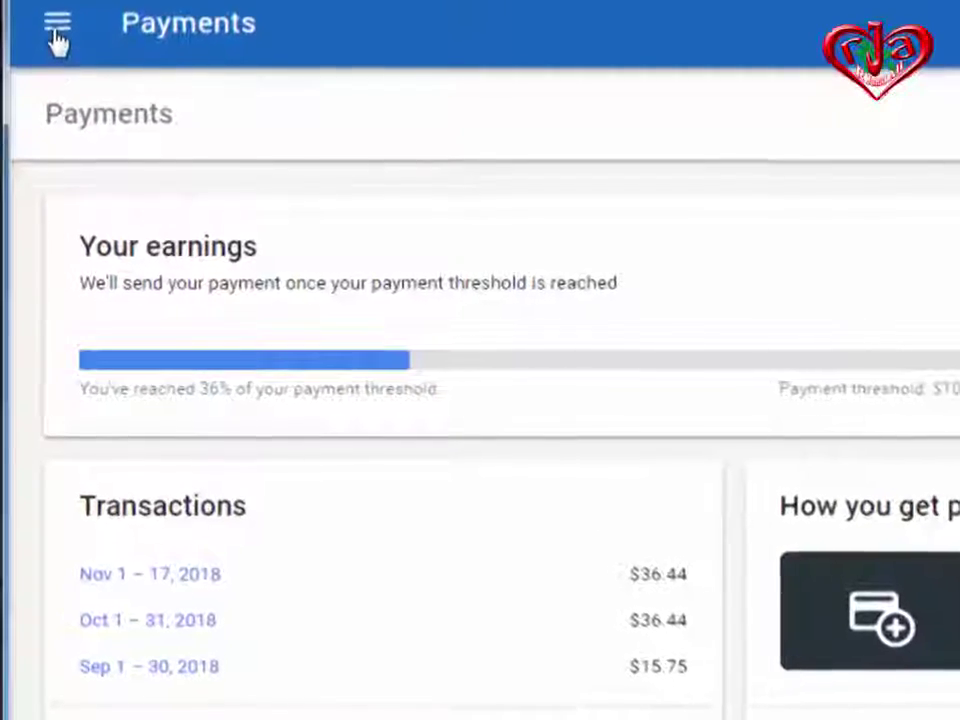
Step: Return to the Home dashboard through the navigation menu
left_click(57, 30)
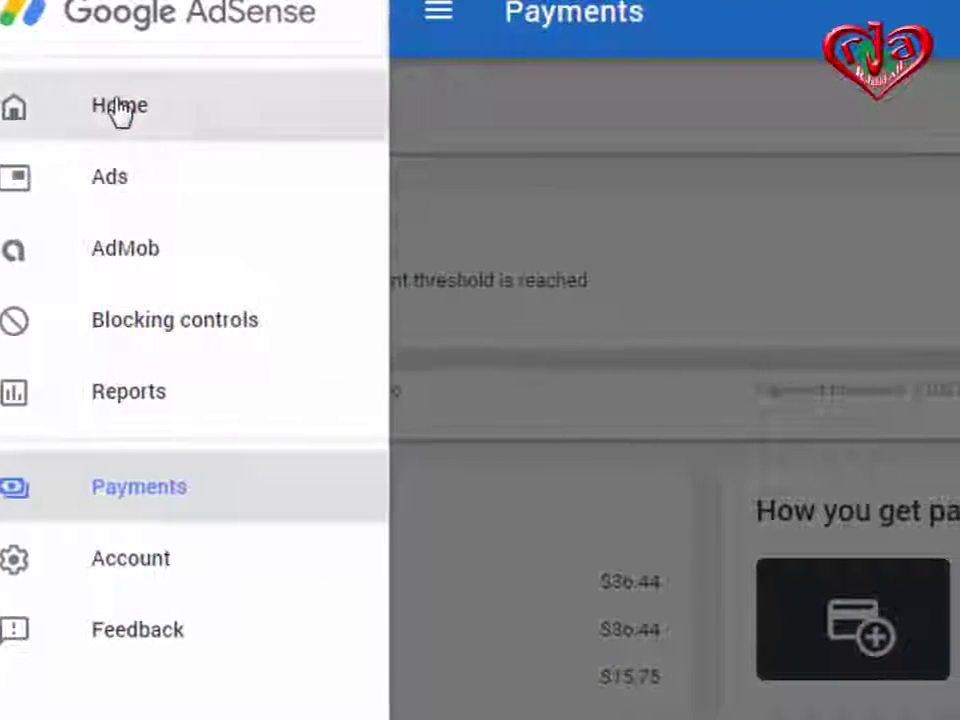
left_click(118, 107)
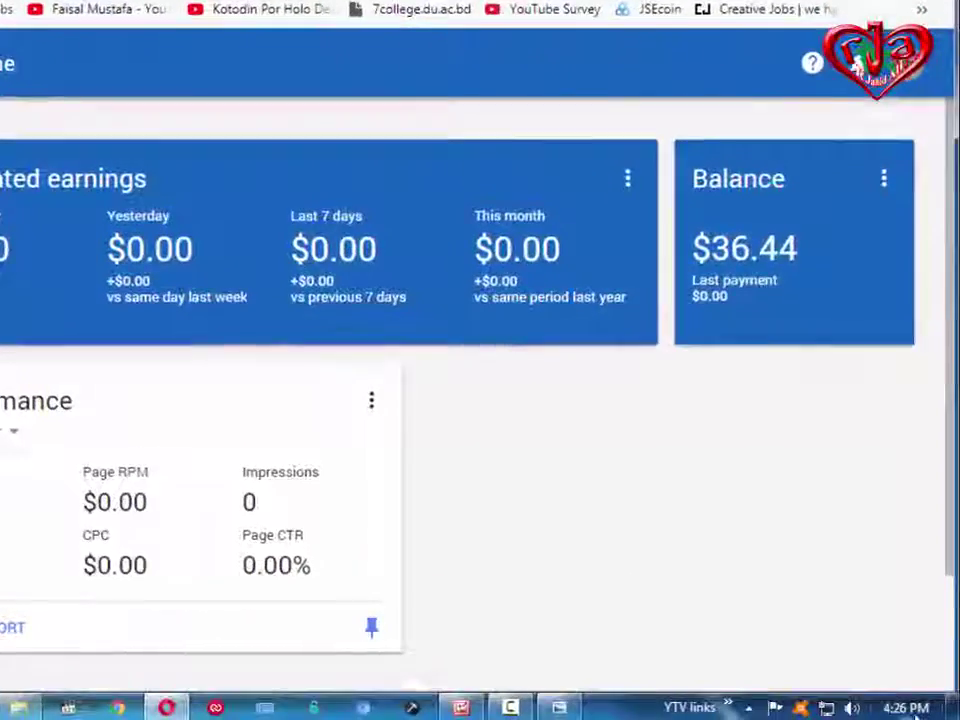
left_click(908, 708)
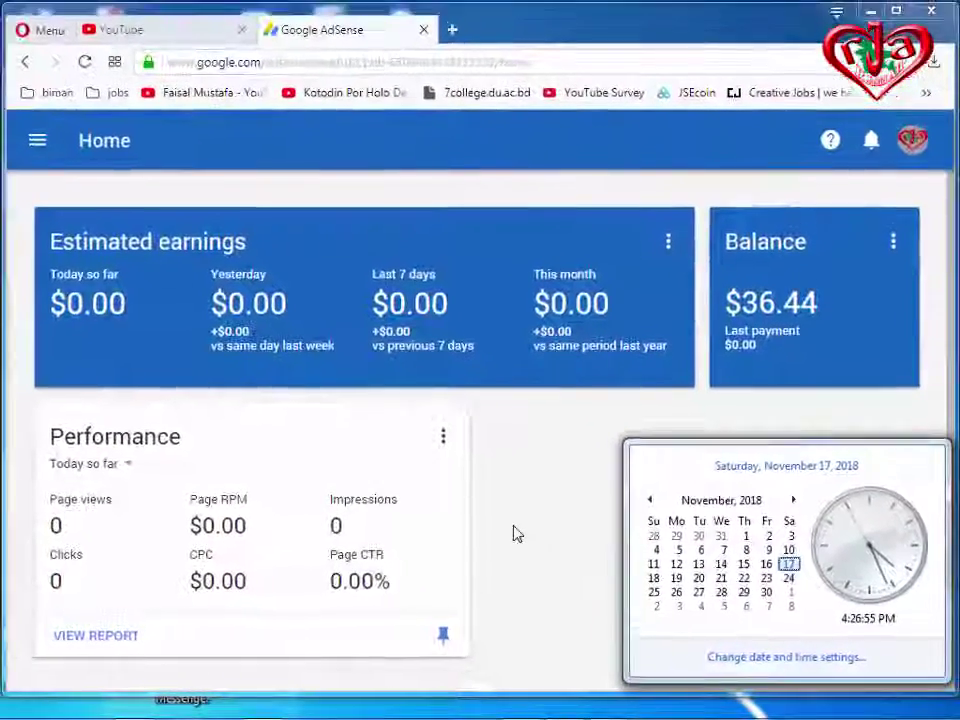
left_click(533, 528)
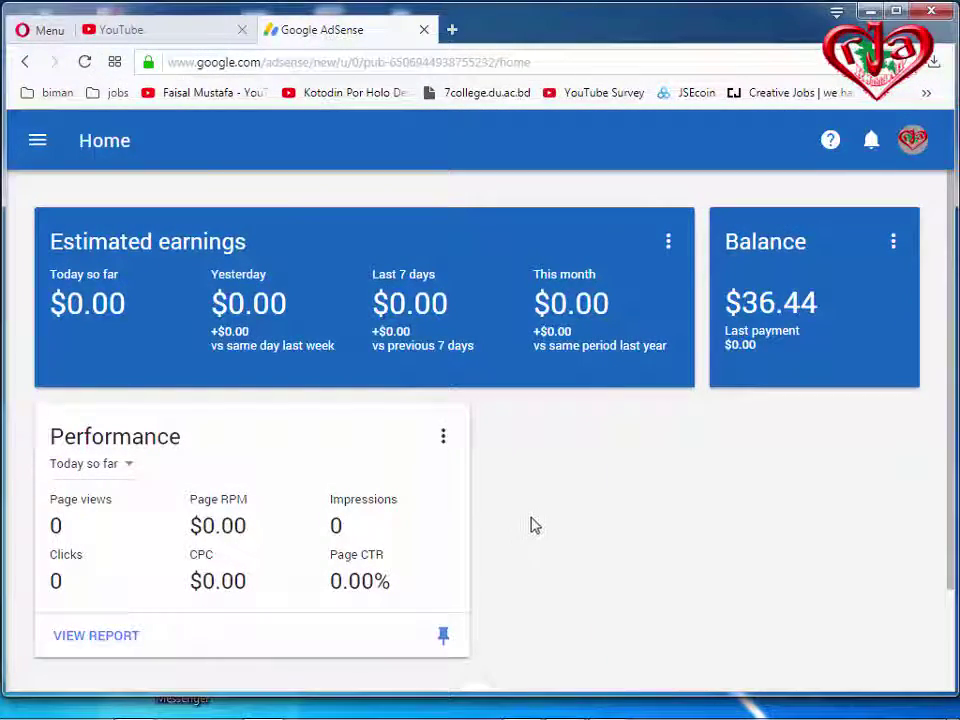
scroll(533, 525, "down", 2)
scroll(533, 525, "up", 2)
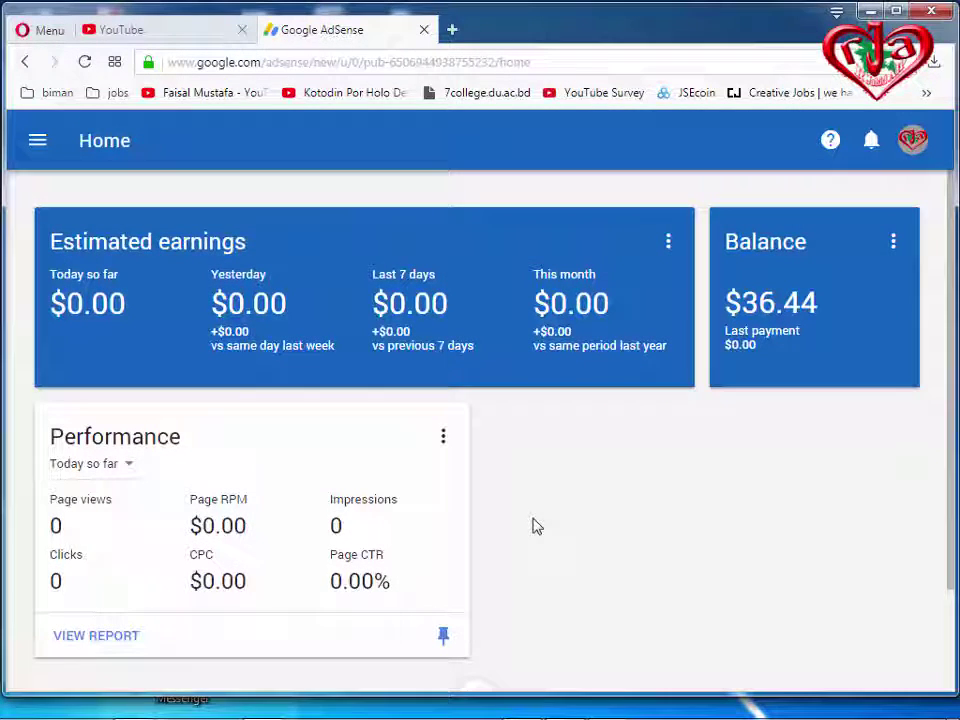